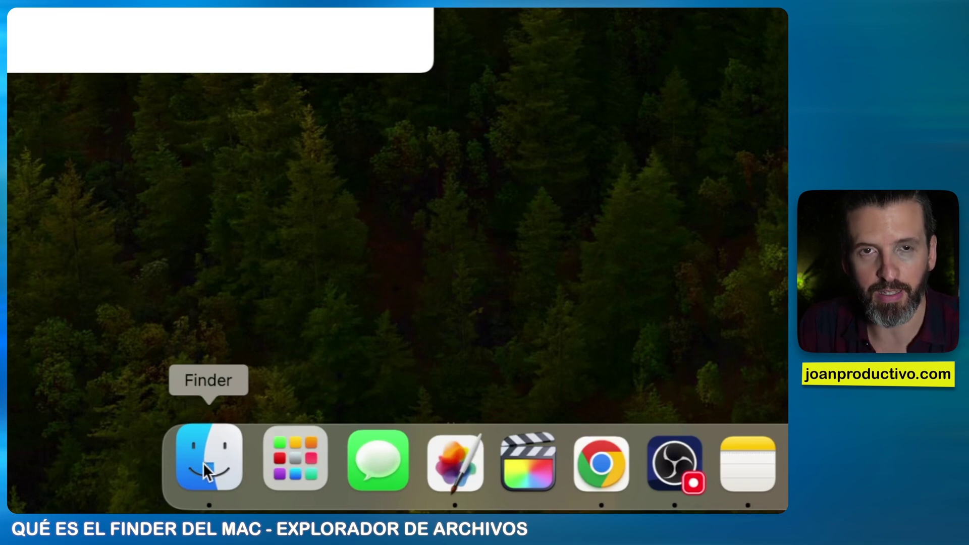
Step: Open a Finder window on the Descargas folder and position it over the desktop
left_click(207, 472)
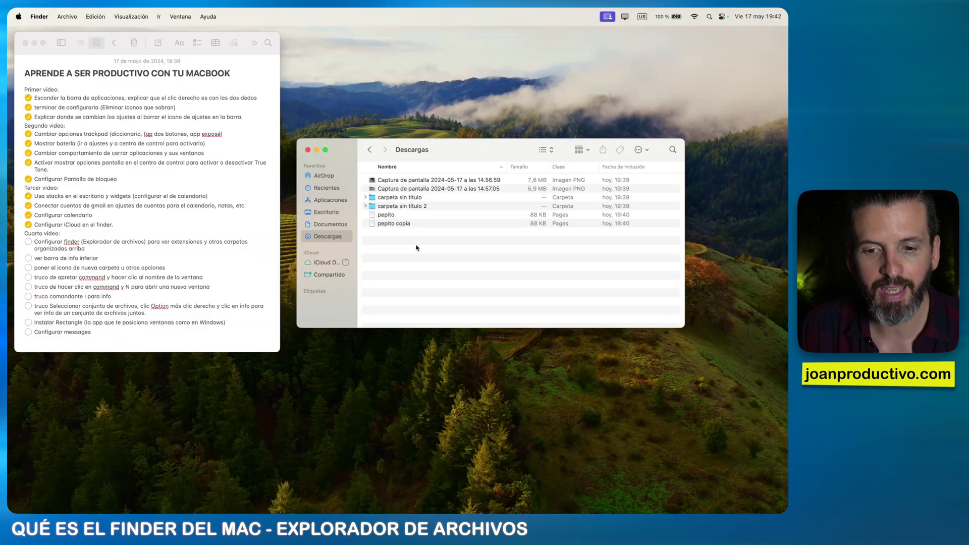
mouse_move(456, 156)
left_mouse_down()
mouse_move(492, 165)
mouse_move(454, 166)
left_mouse_up()
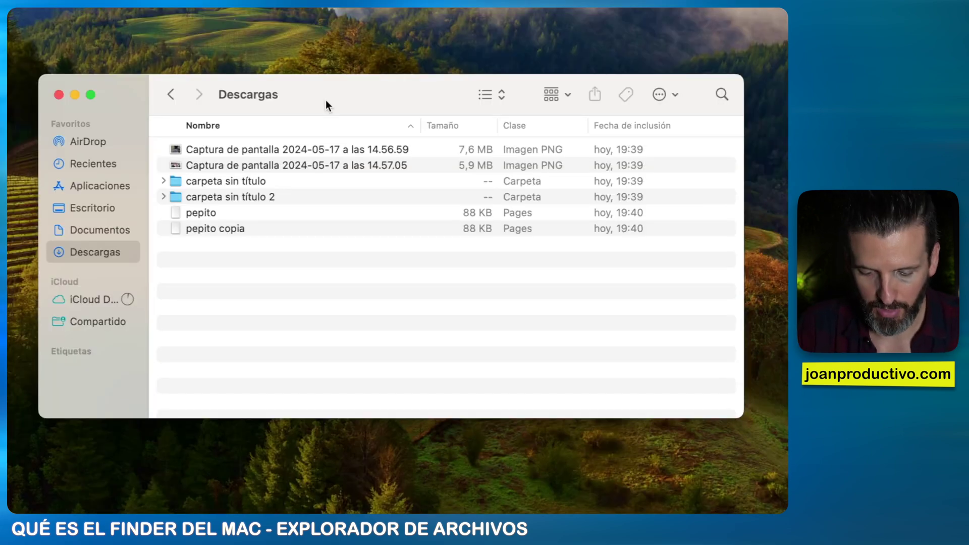
Step: Open a second Finder window, move it clear of the first one and close it again
key("super+n")
left_click_drag(351, 122, 265, 234)
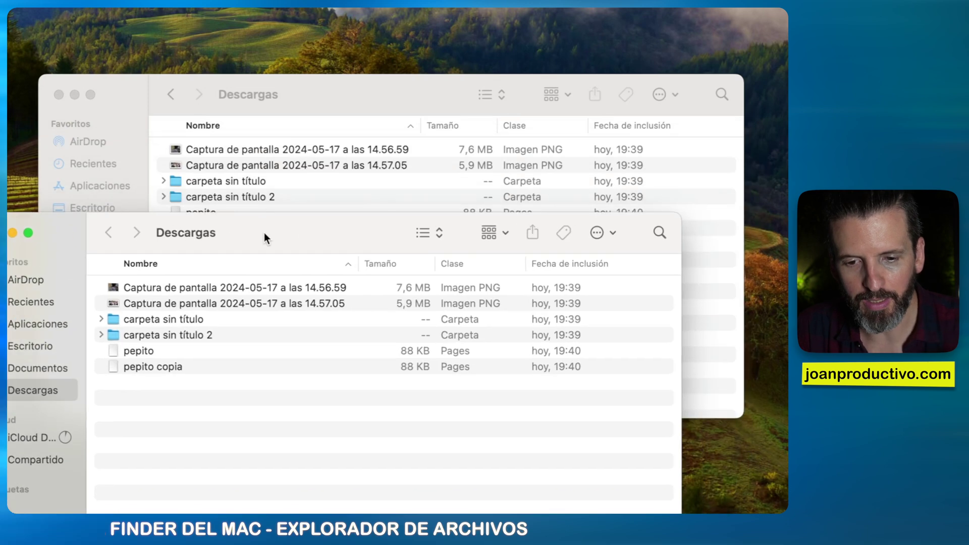
key("super+w")
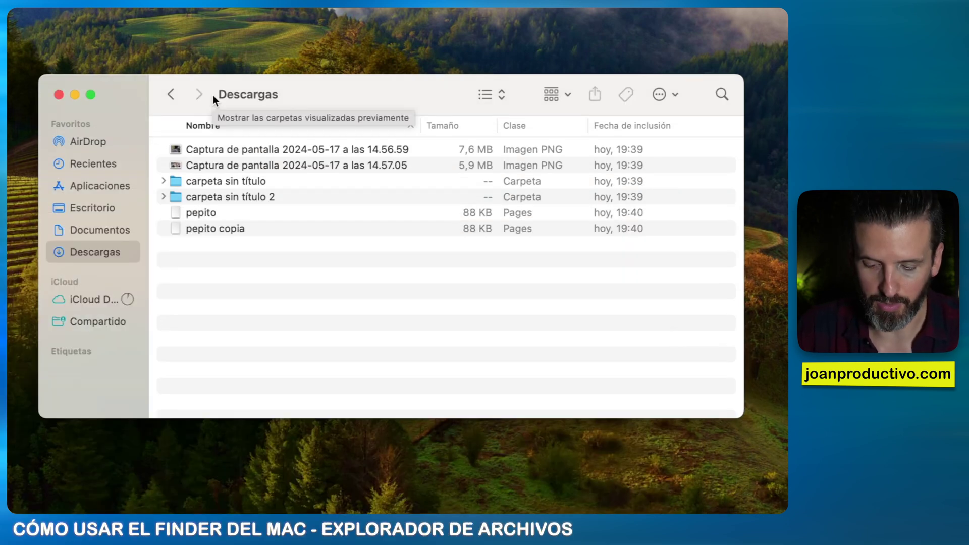
Step: Open another Finder window, place it below the first one and show the Escritorio folder in it
key("super+n")
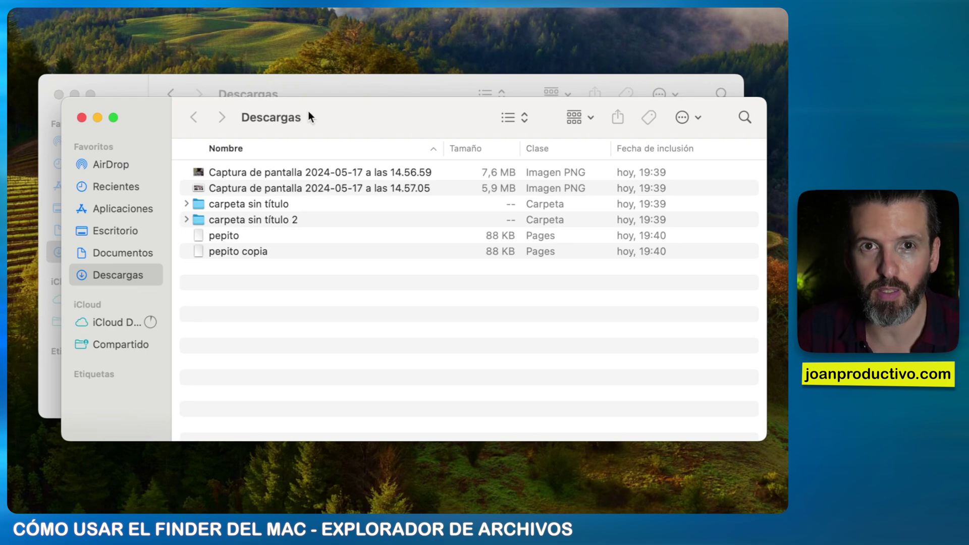
left_click_drag(310, 117, 199, 276)
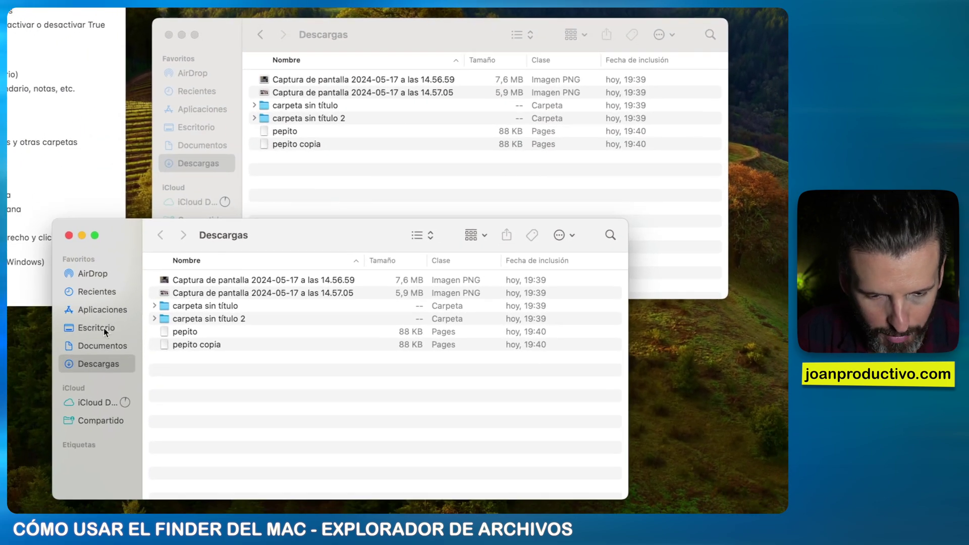
left_click(105, 329)
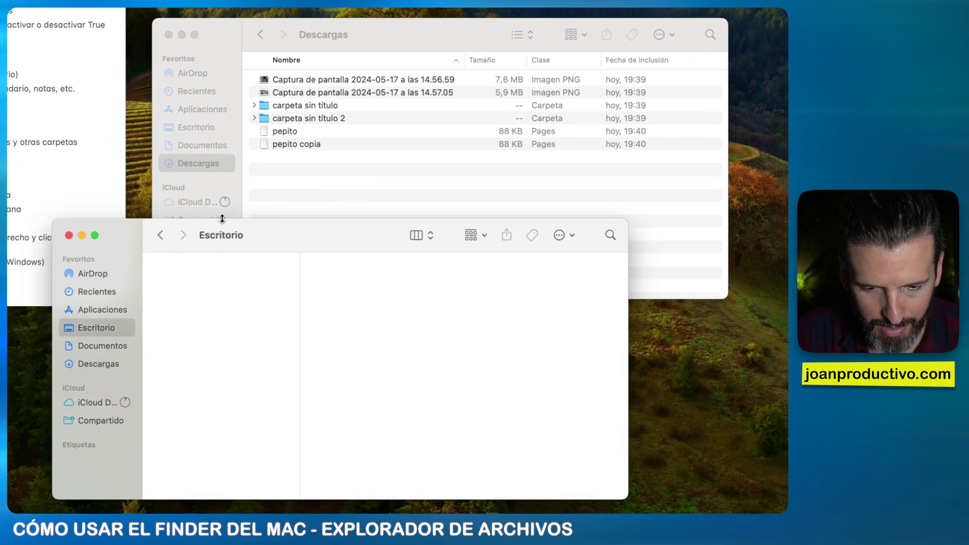
Step: Move the file "pepito copia" from the Descargas window into the Escritorio window
left_click(298, 142)
left_click(292, 145)
left_click_drag(292, 146, 222, 345)
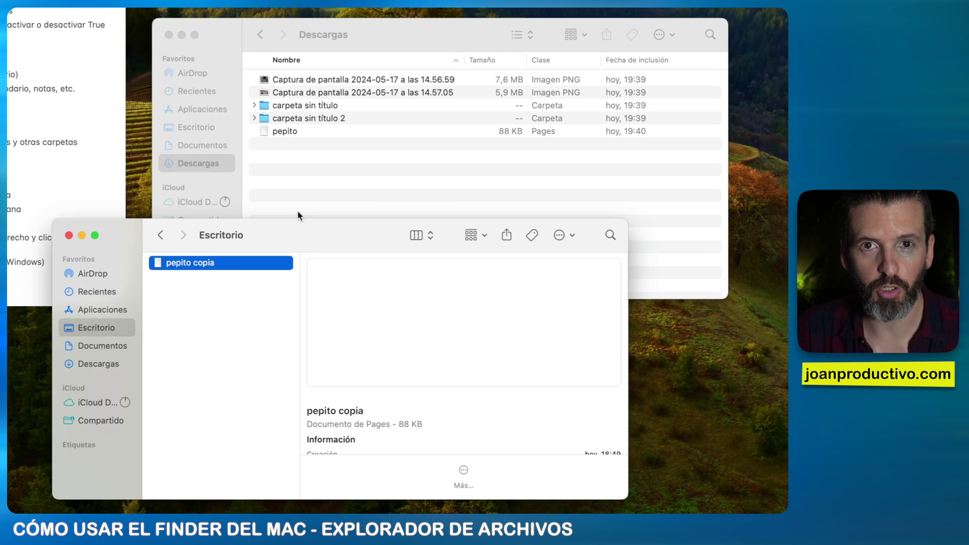
Step: Copy the screenshot "Captura de pantalla 2024-05-17 a las 14.57.05" from Descargas and paste it into Escritorio
left_click(294, 96)
left_click(294, 95)
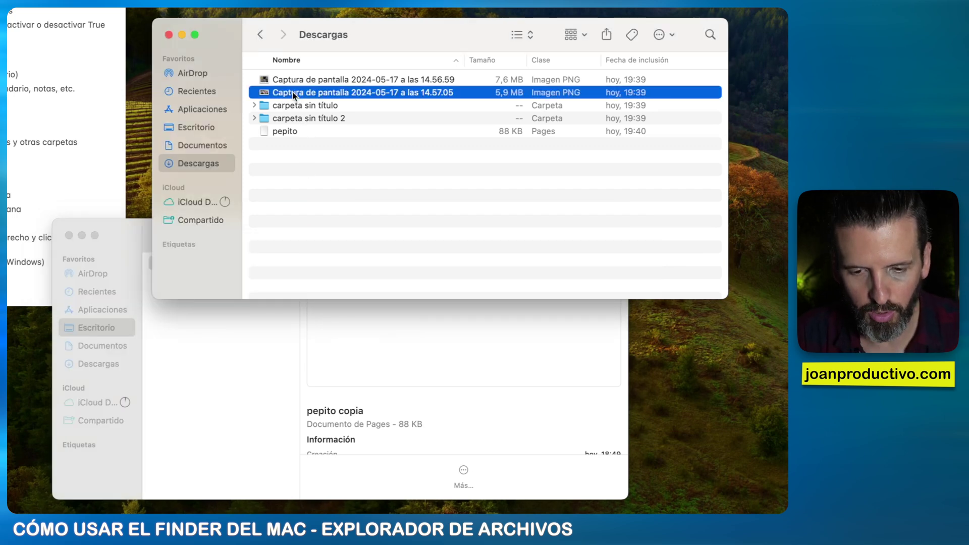
left_click(235, 394)
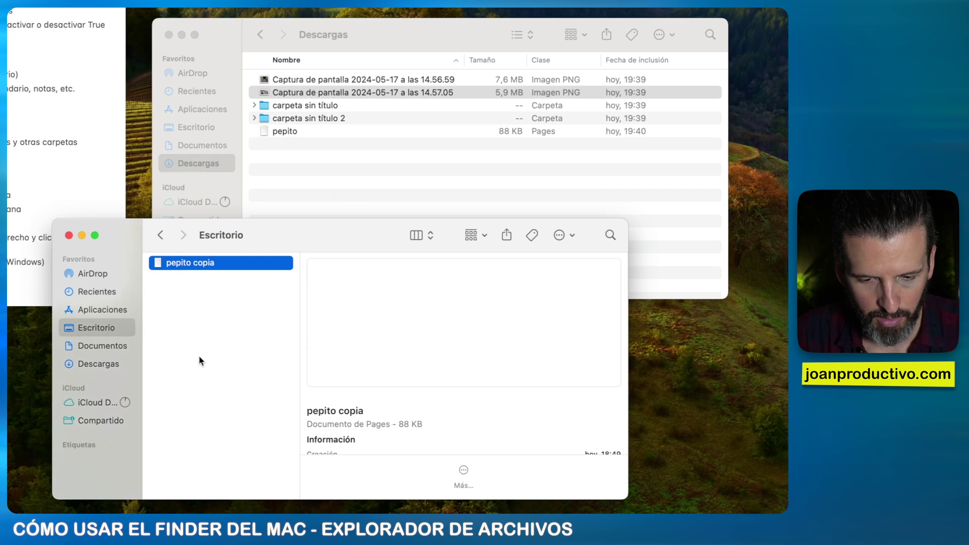
key("super+v")
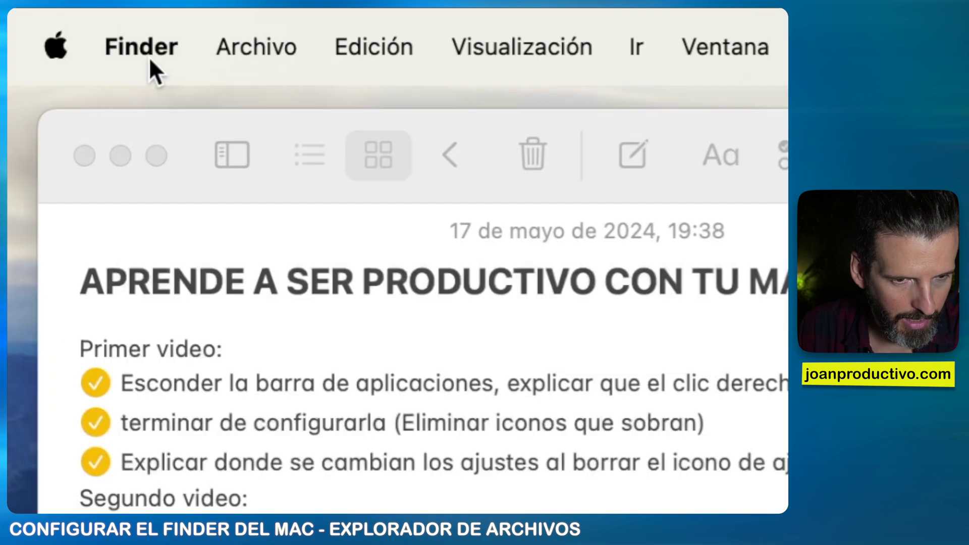
Step: In the Finder settings, make new windows show Descargas and enable showing file name extensions
left_click(39, 11)
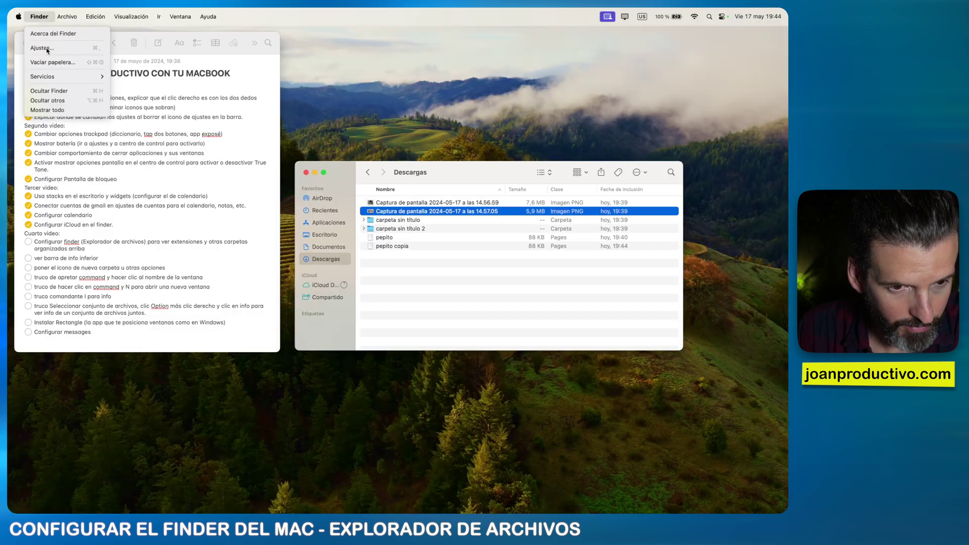
left_click(173, 183)
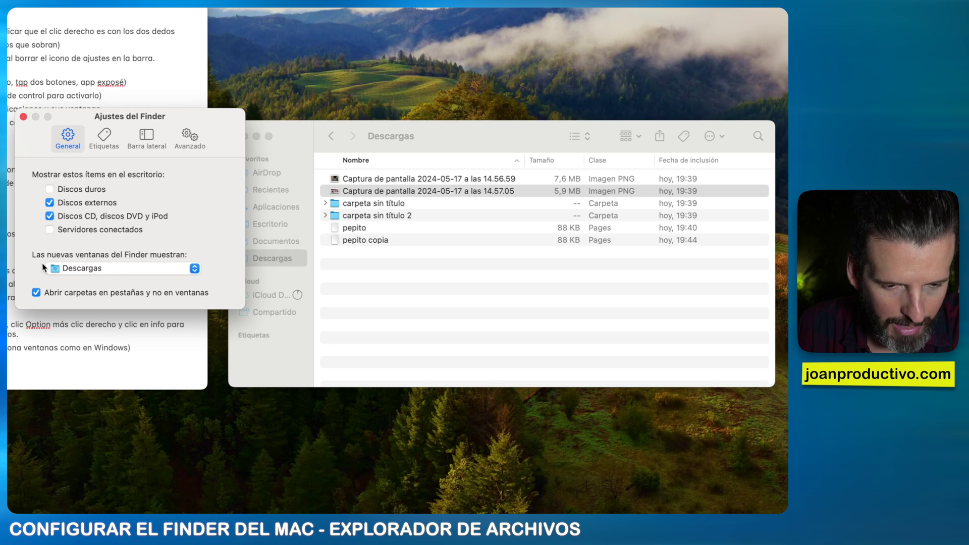
left_click(167, 268)
left_click(168, 268)
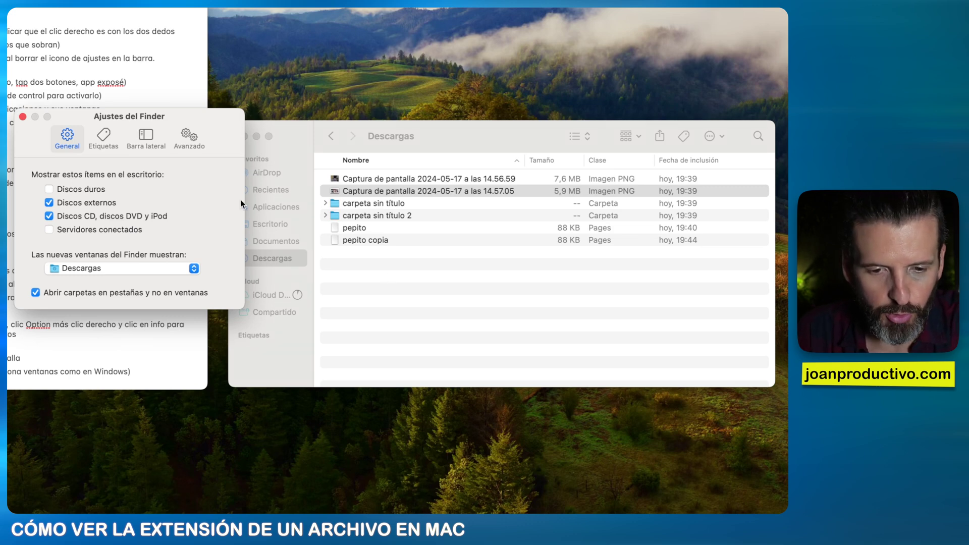
left_click(193, 139)
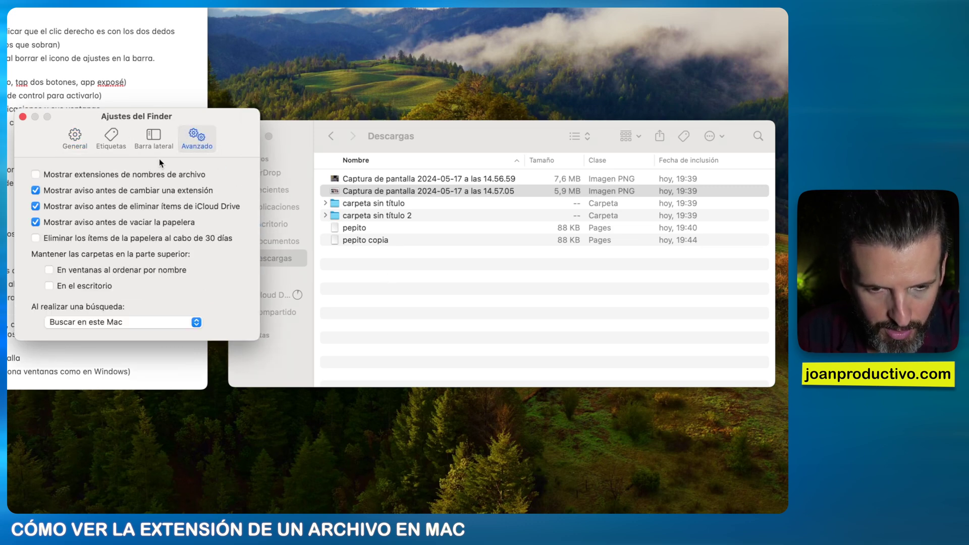
left_click(35, 175)
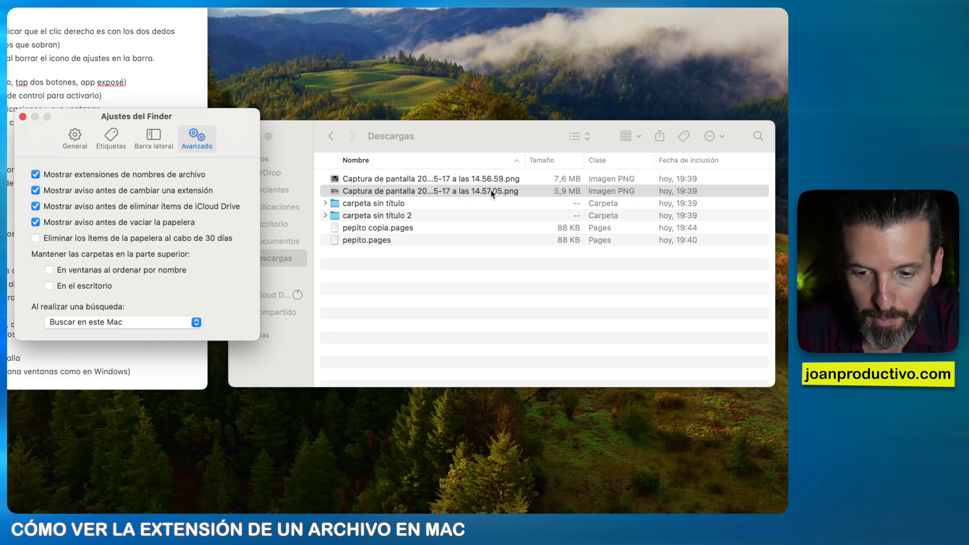
Step: Start editing the .png extension of the 14.57.05 screenshot's file name and cancel the rename
left_click(506, 192)
key("Return")
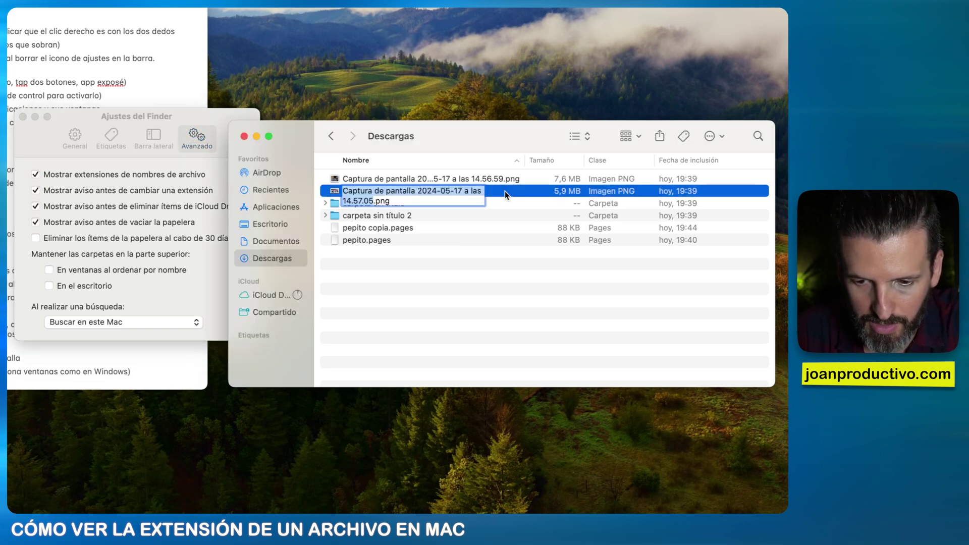
left_click(405, 200)
key("BackSpace")
key("BackSpace")
key("BackSpace")
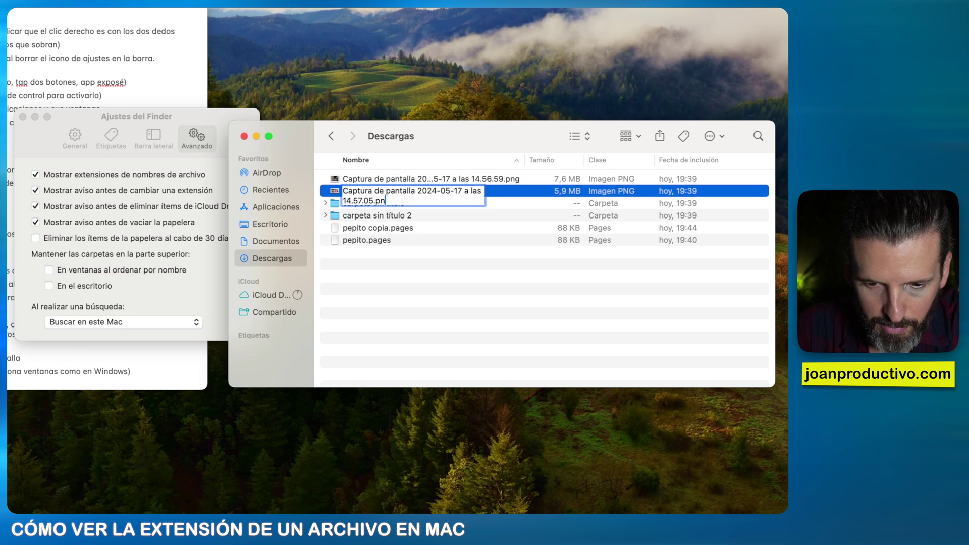
key("Escape")
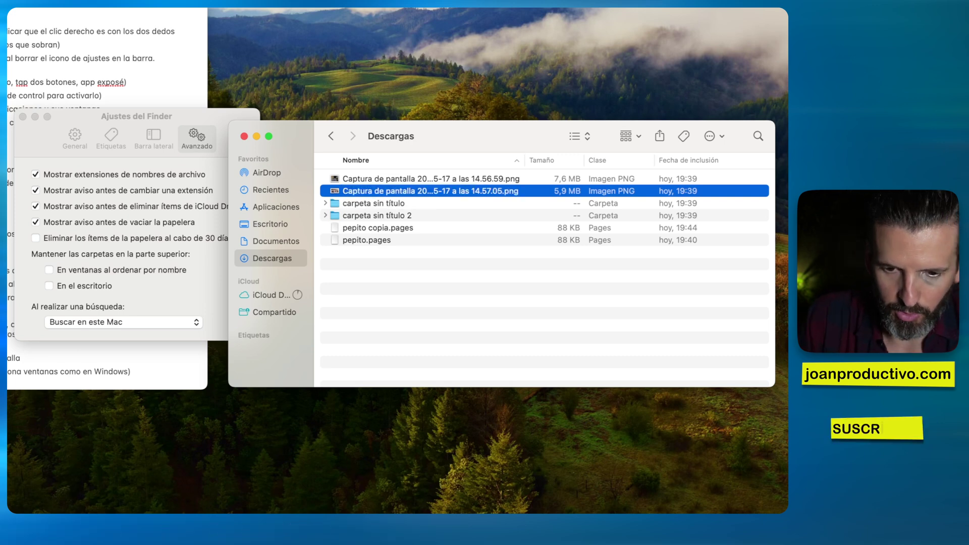
Step: In the advanced Finder settings, keep folders on top in windows sorted by name and on the desktop
key("super+comma")
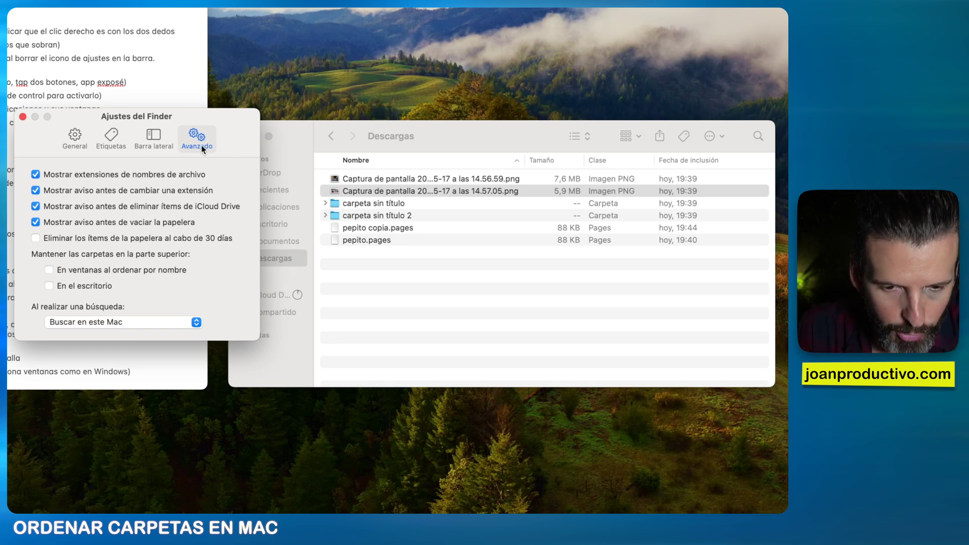
left_click(49, 271)
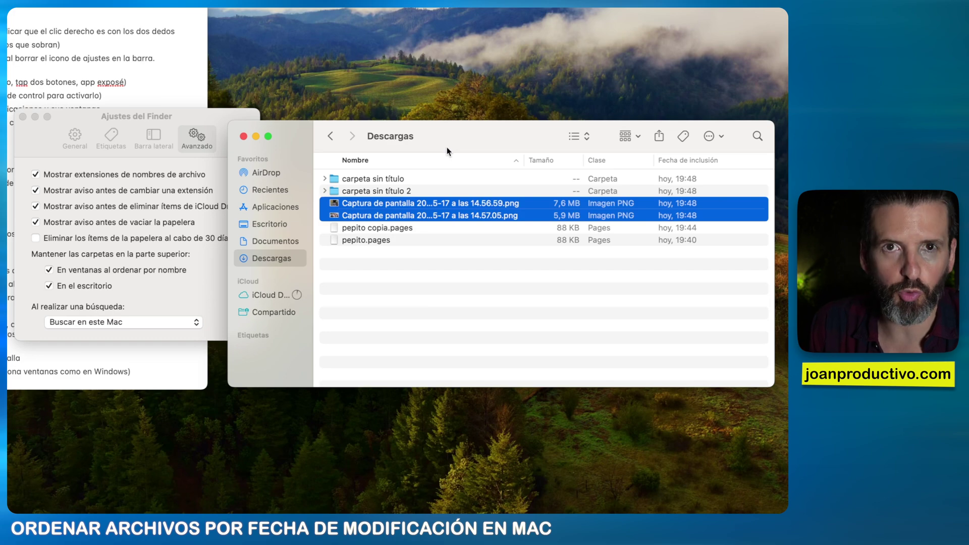
Step: Sort the Descargas list by modification date and add the Modificación column to it
left_click(621, 70)
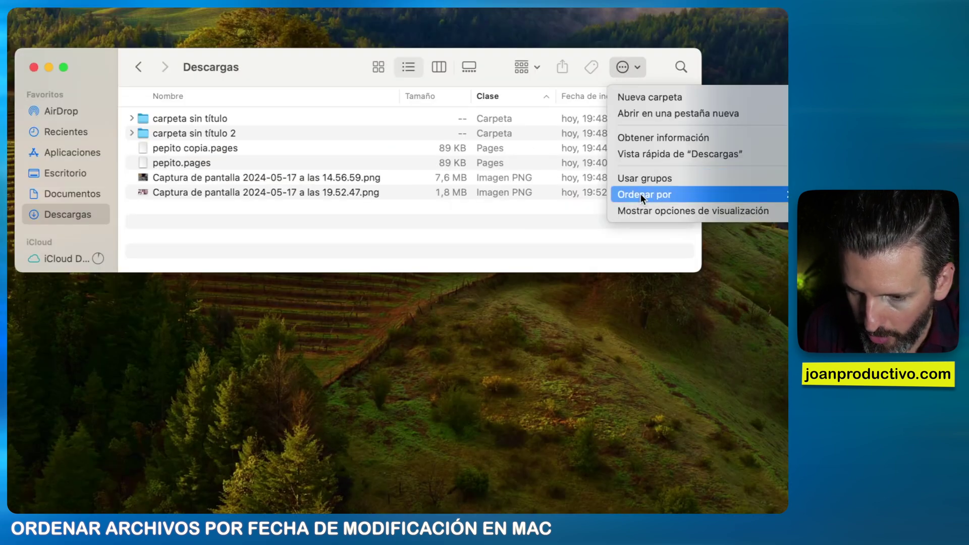
mouse_move(641, 195)
left_click(563, 260)
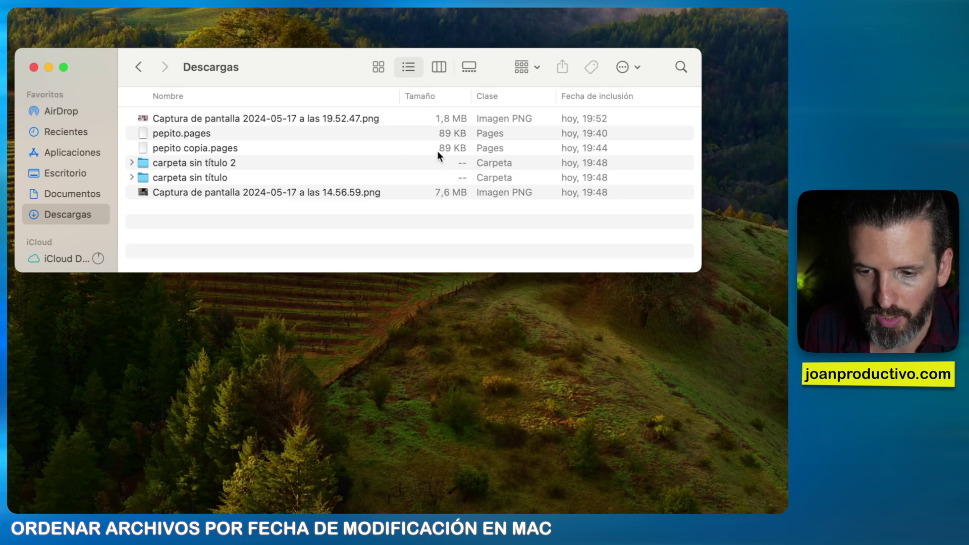
right_click(599, 99)
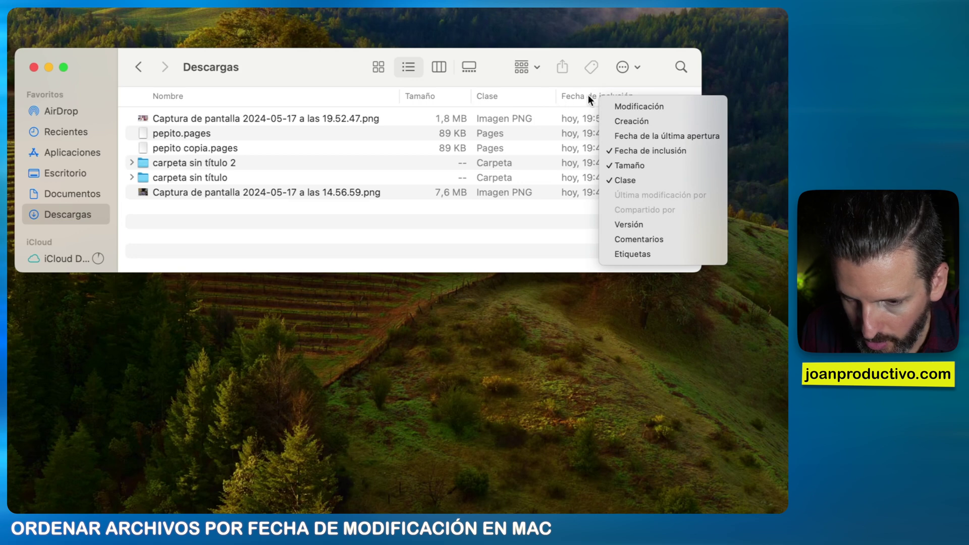
left_click(640, 105)
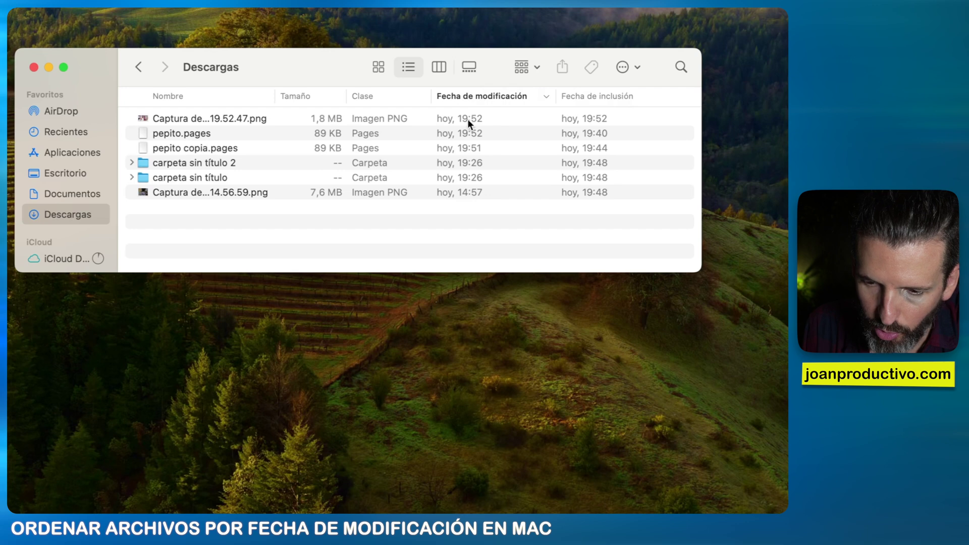
Step: Reverse the modification-date order of the Descargas list repeatedly, ending with the oldest items first
left_click(468, 99)
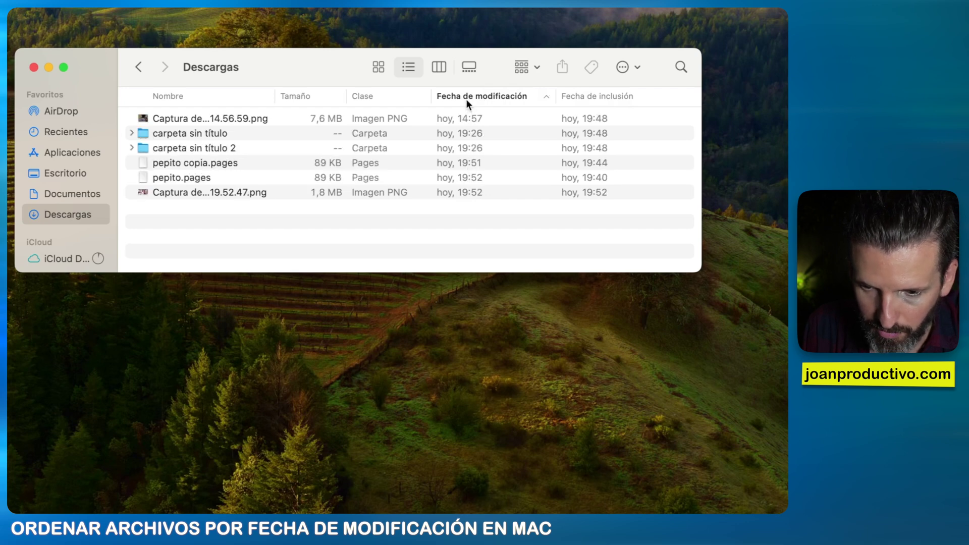
left_click(466, 98)
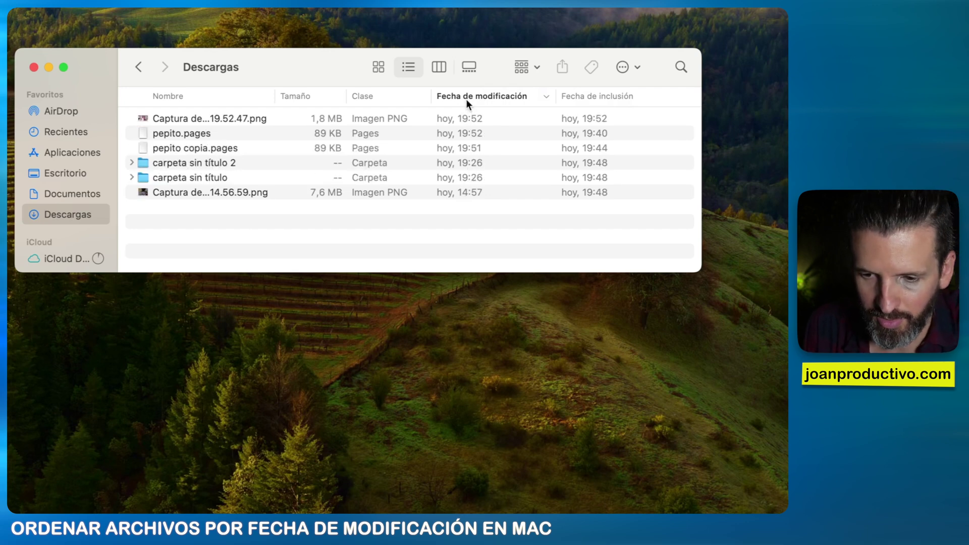
left_click(465, 99)
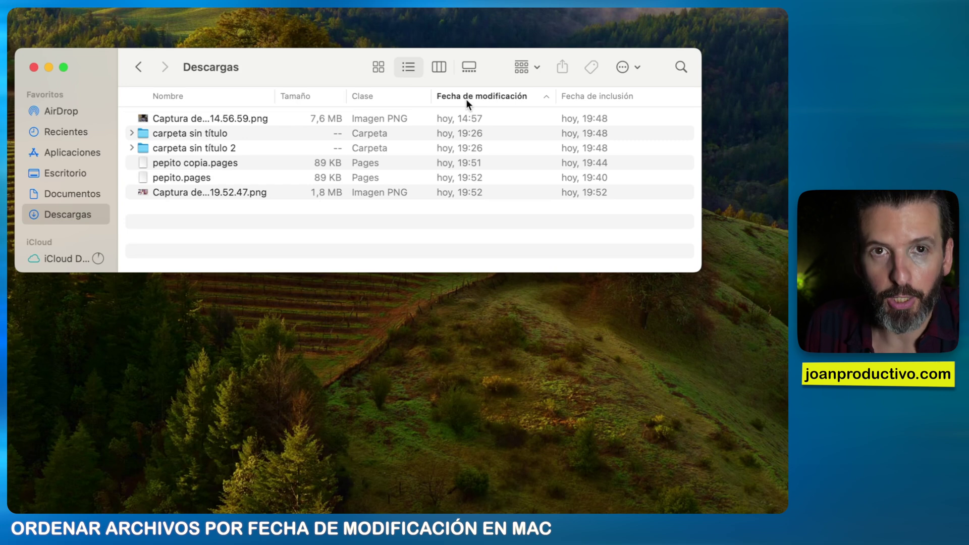
Step: Group the items in the Descargas folder by Clase and view the groups
left_click(524, 67)
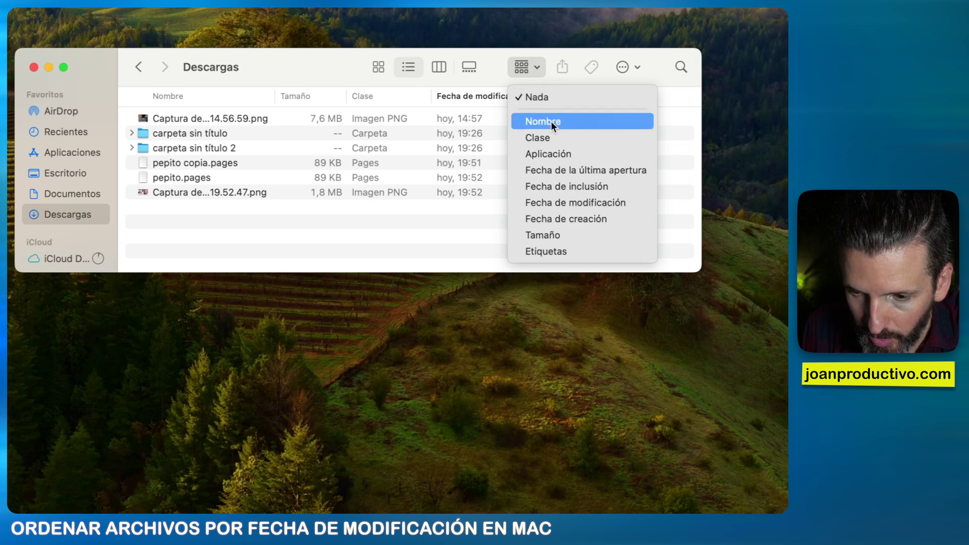
left_click(553, 134)
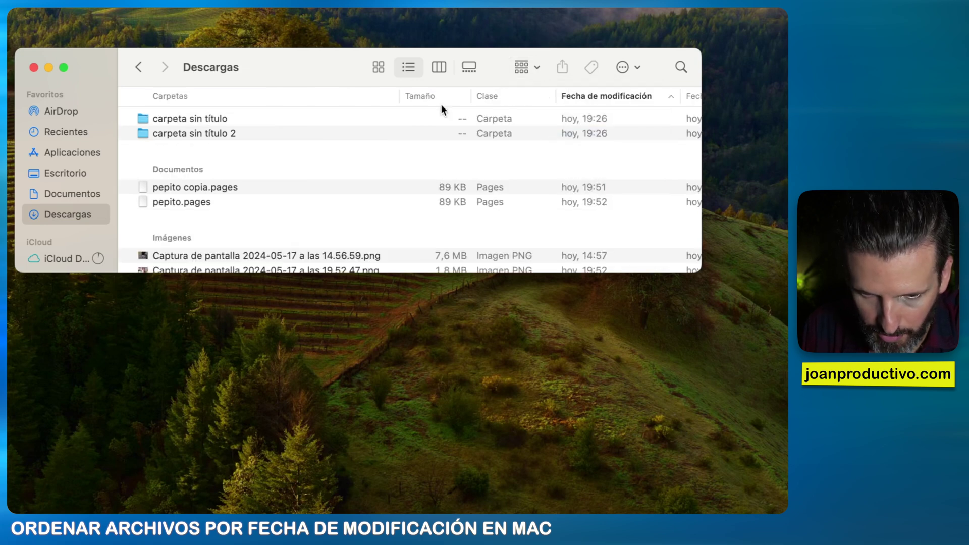
scroll(224, 126, "down", 1)
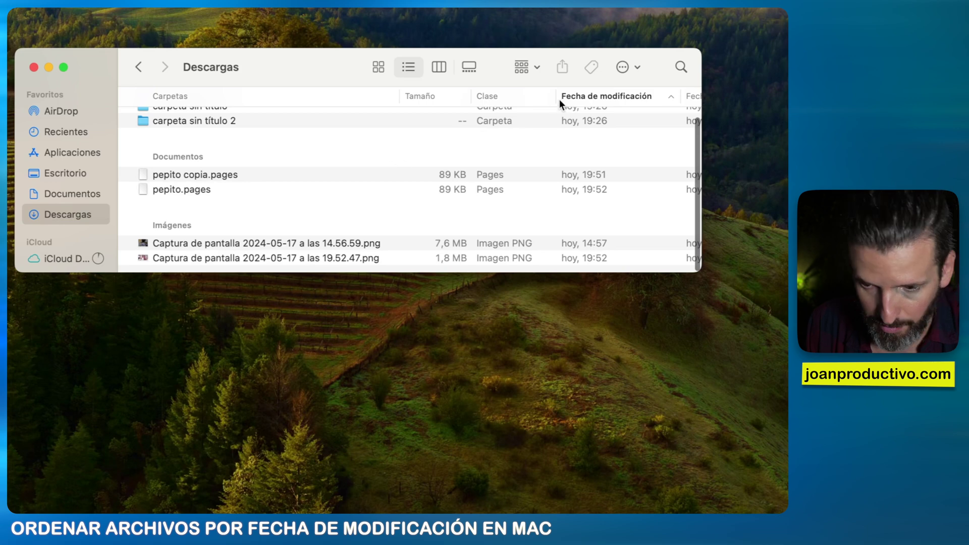
Step: Switch the modification-date order within the groups back and forth, ending with the oldest items first
left_click(610, 96)
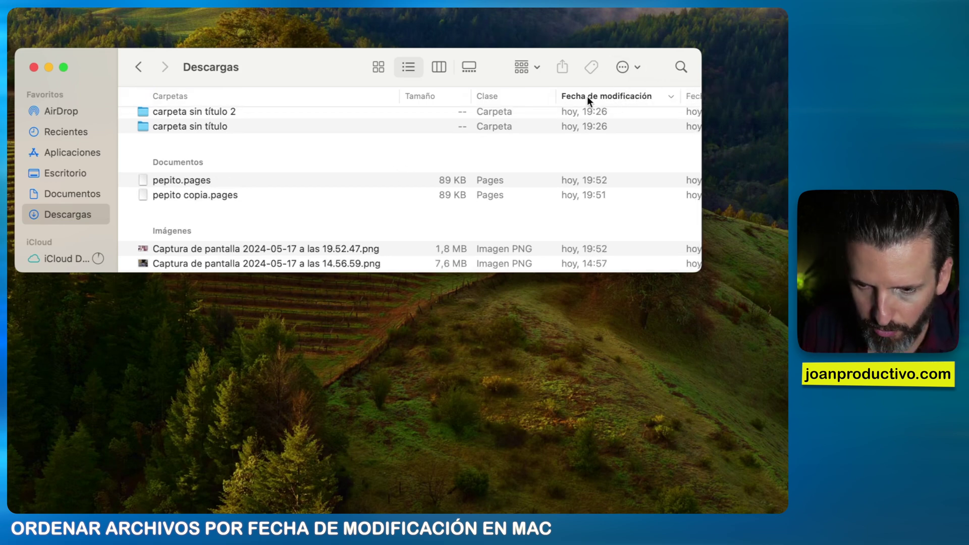
left_click(588, 99)
left_click(587, 99)
left_click(588, 98)
left_click(587, 98)
left_click(588, 97)
scroll(348, 177, "down", 1)
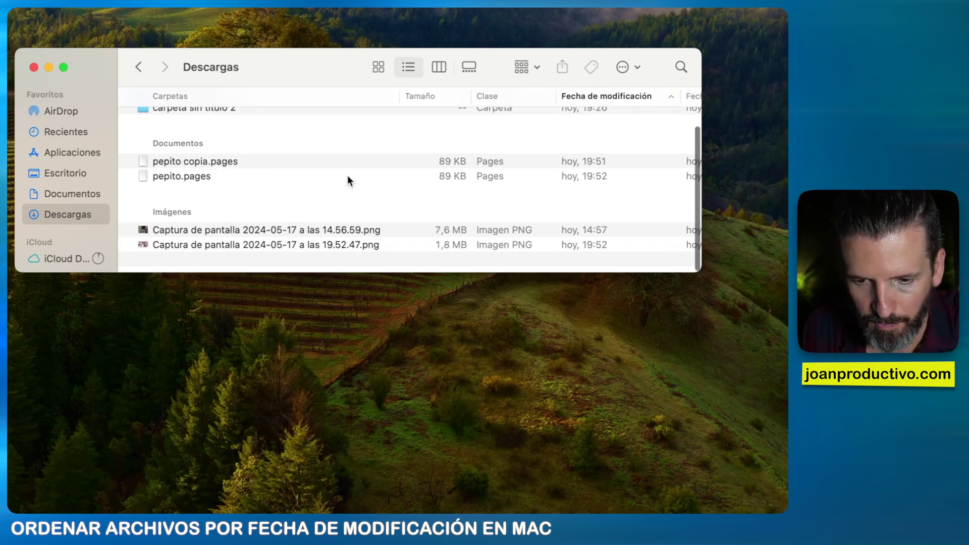
scroll(547, 130, "up", 1)
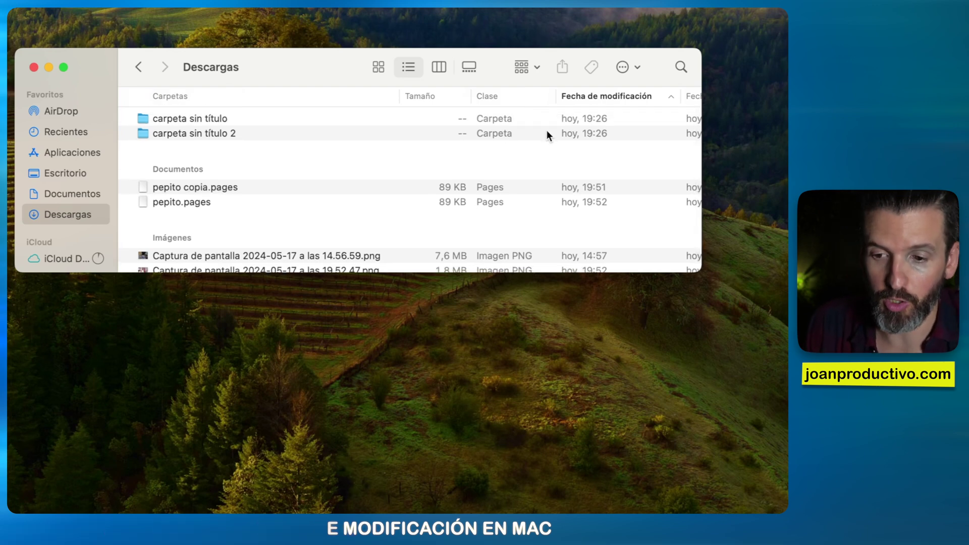
left_click(525, 67)
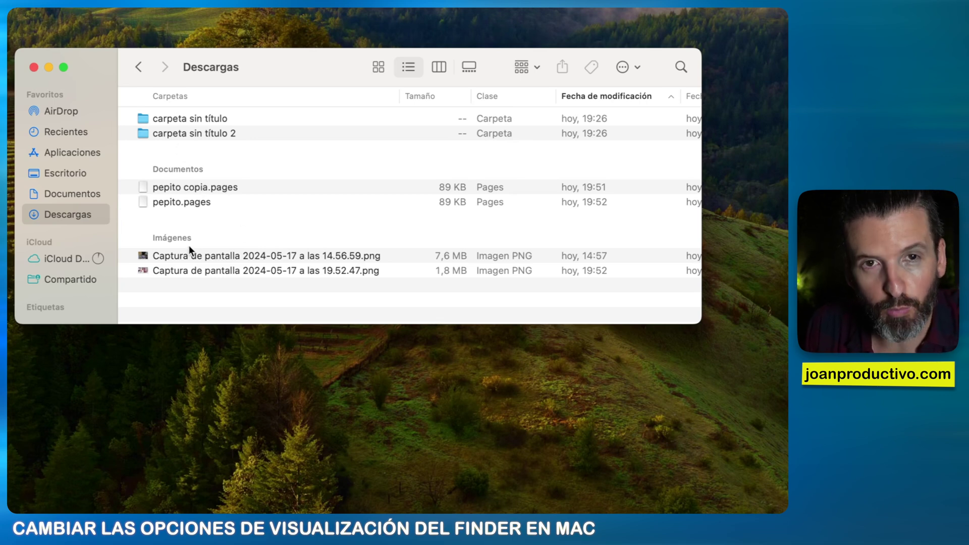
Step: Show Descargas as columns, moving pepito copia.pages into the folder carpeta sin título and pepito.pages into carpeta sin título 2
left_click(437, 73)
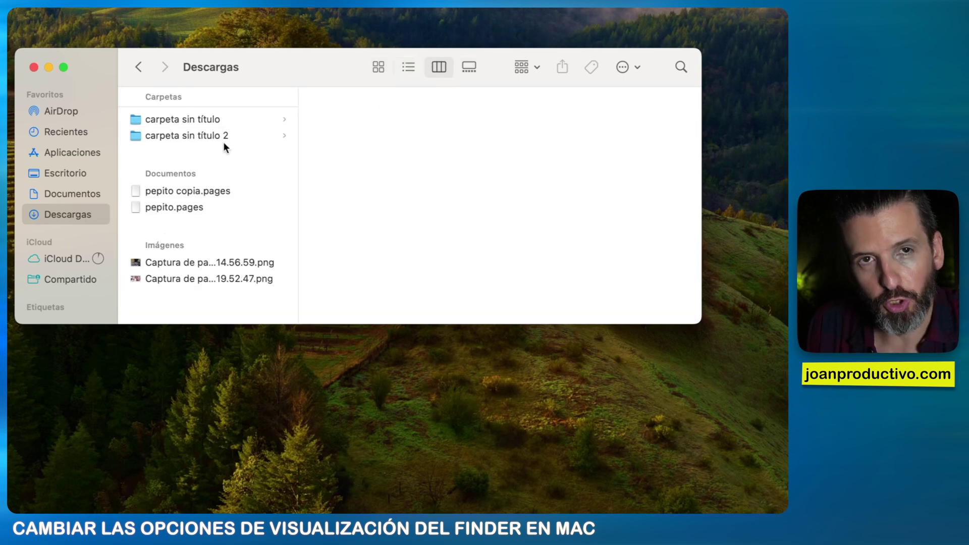
left_click(193, 126)
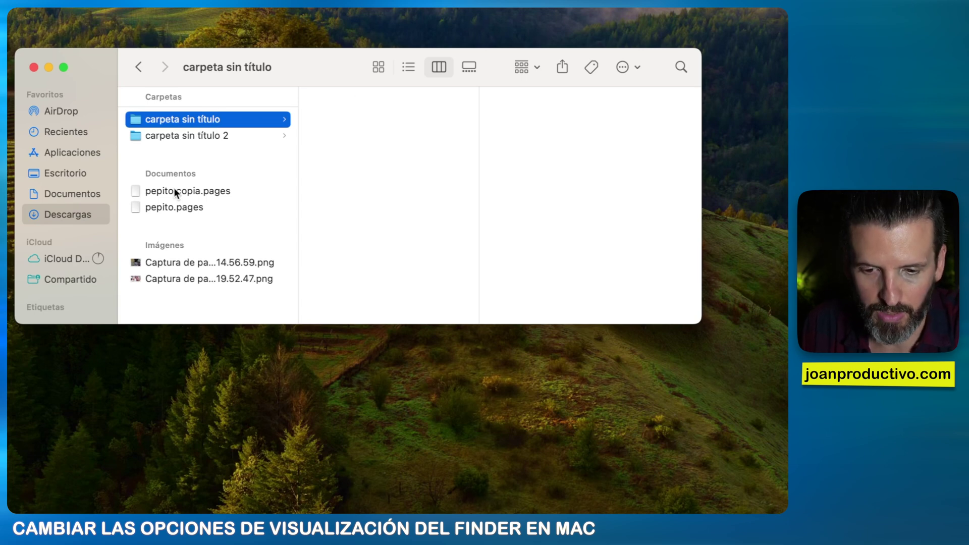
left_click_drag(202, 192, 349, 144)
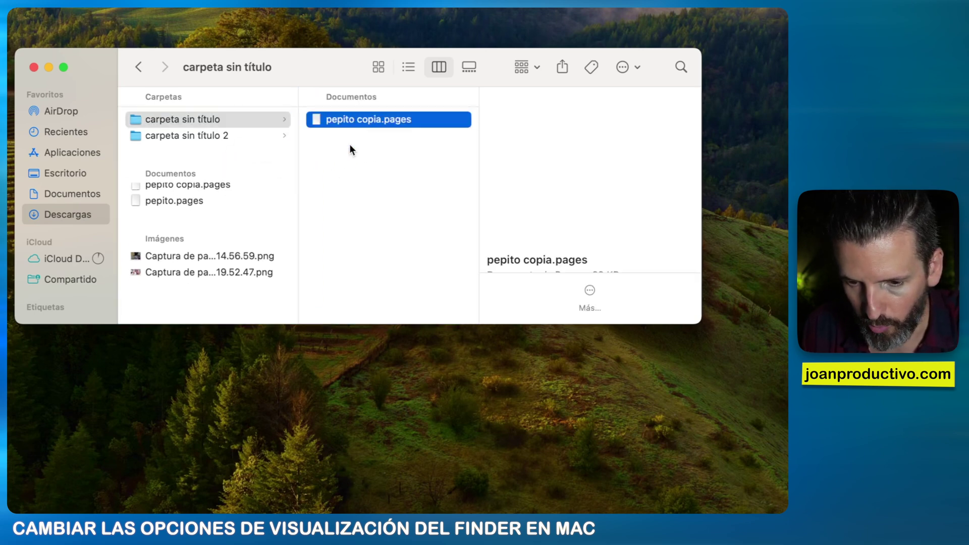
left_click(183, 136)
left_click_drag(178, 192, 214, 135)
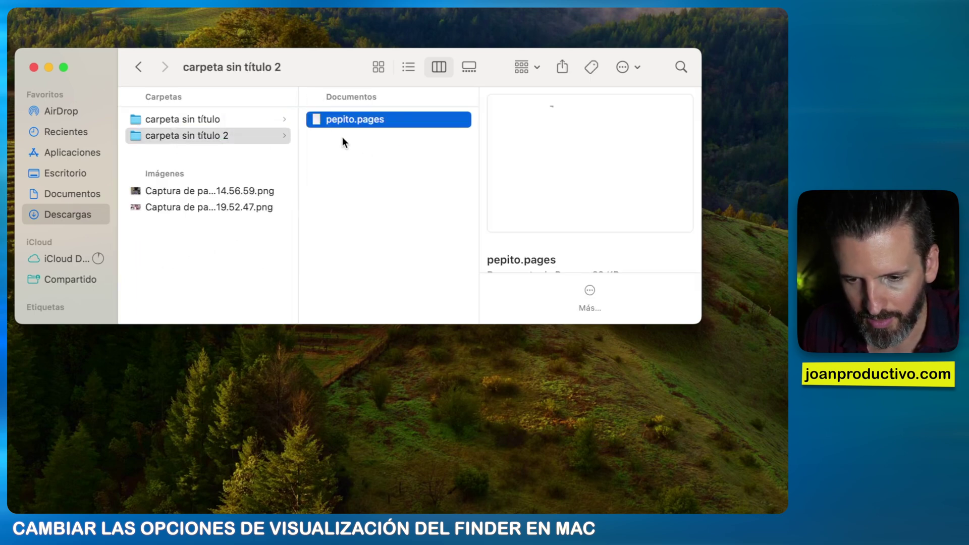
Step: View the contents of both untitled folders in Descargas and preview pepito copia.pages
left_click(223, 123)
left_click(227, 136)
left_click(224, 125)
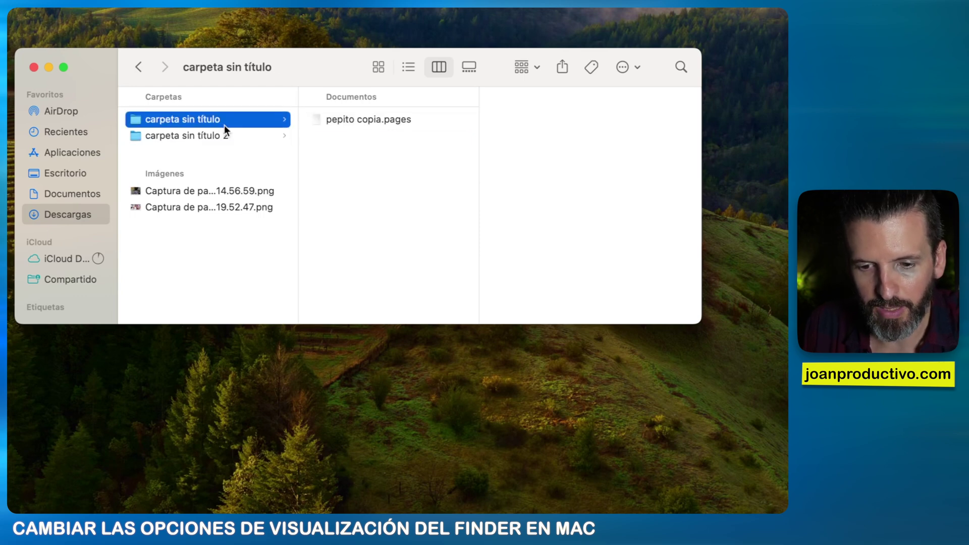
left_click(352, 123)
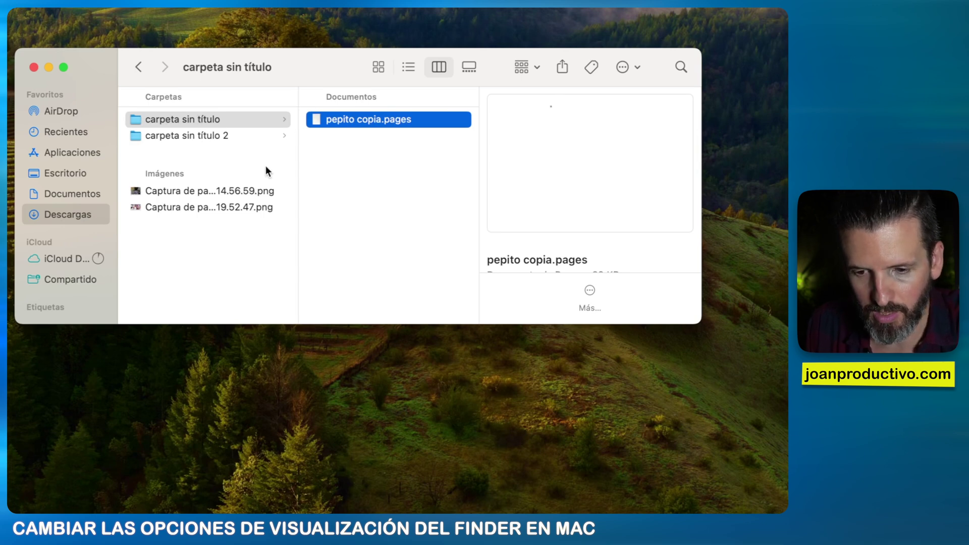
Step: Enlarge the window and preview the two PNG screenshots in Descargas together with their file information
left_click_drag(566, 324, 582, 404)
left_click(163, 192)
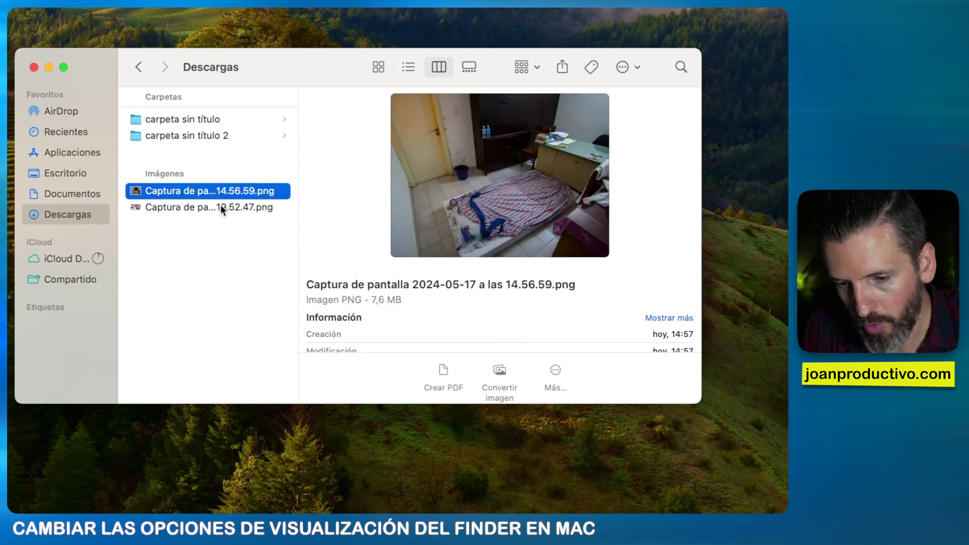
left_click(197, 203)
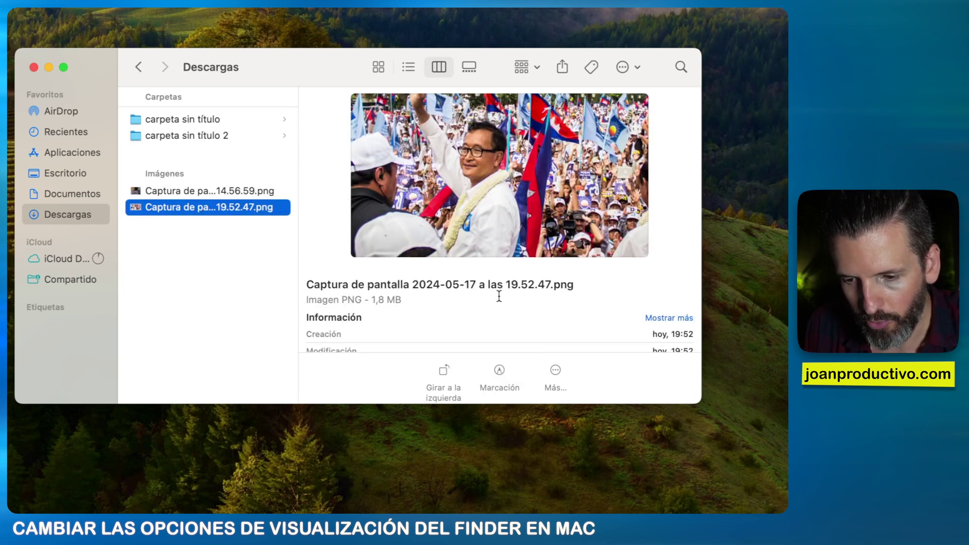
scroll(499, 298, "down", 3)
left_click_drag(700, 404, 756, 506)
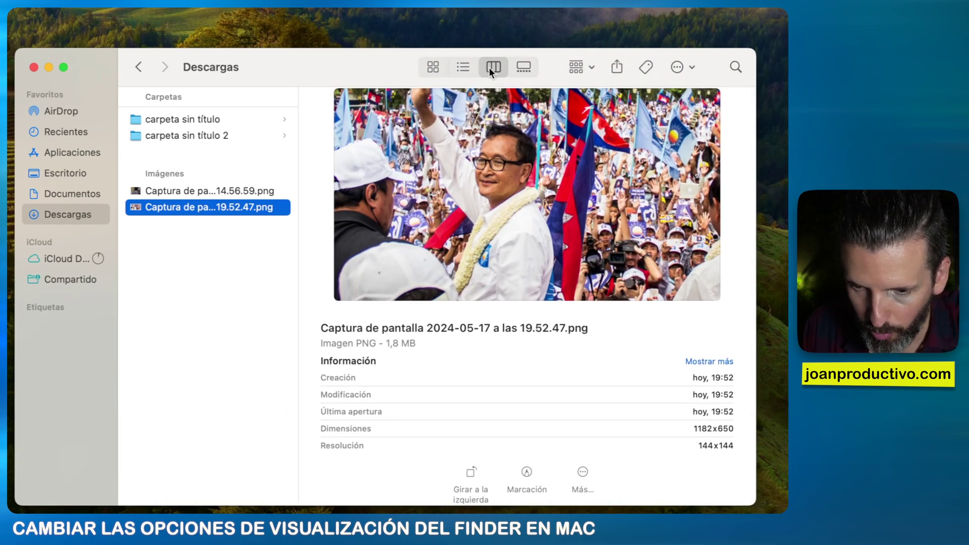
Step: Compare the gallery, column, list and icon views of Descargas, ending with the column view
left_click(517, 66)
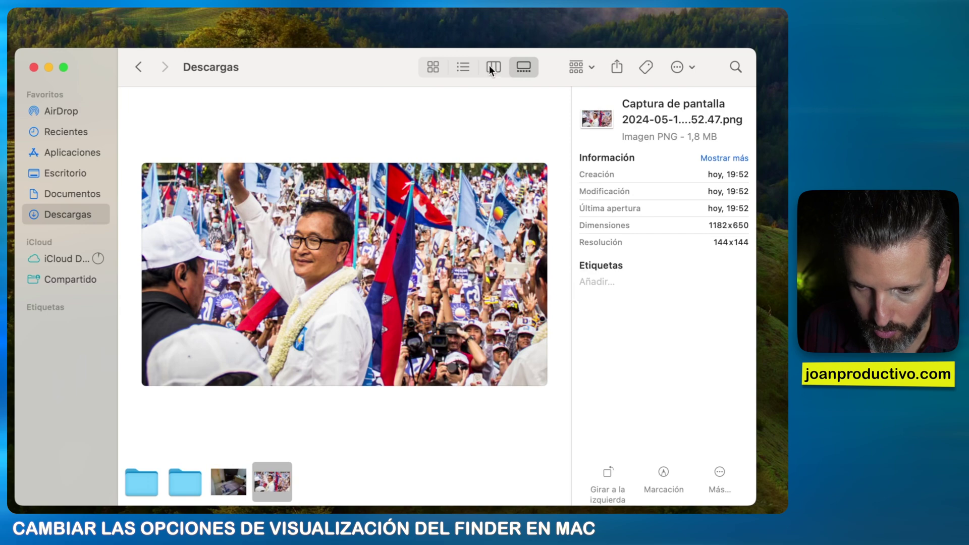
left_click(493, 68)
left_click(463, 68)
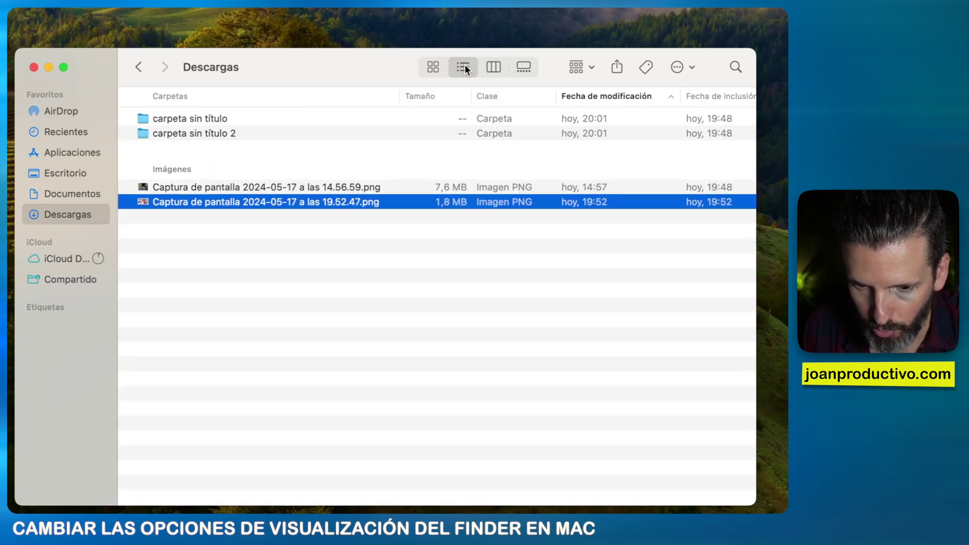
left_click(432, 67)
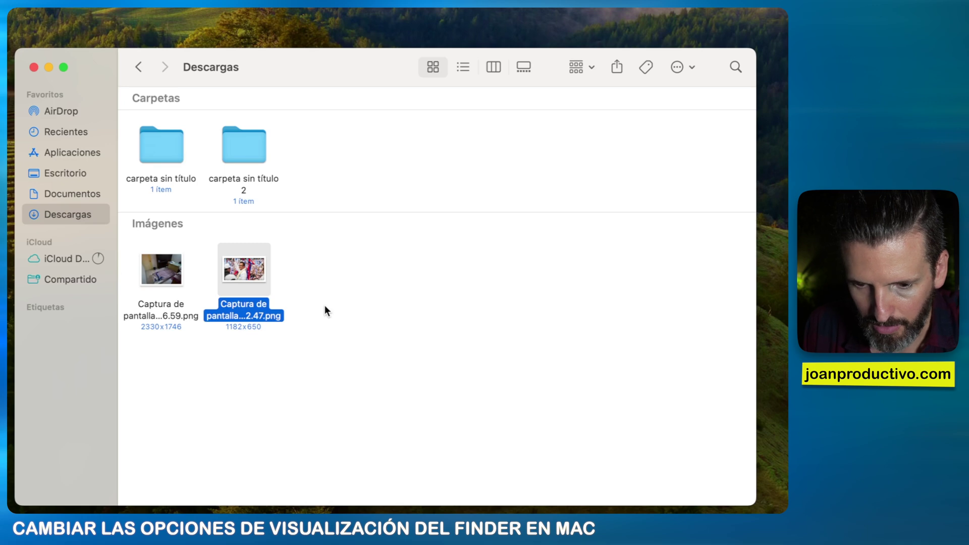
left_click(283, 301)
key("super+3")
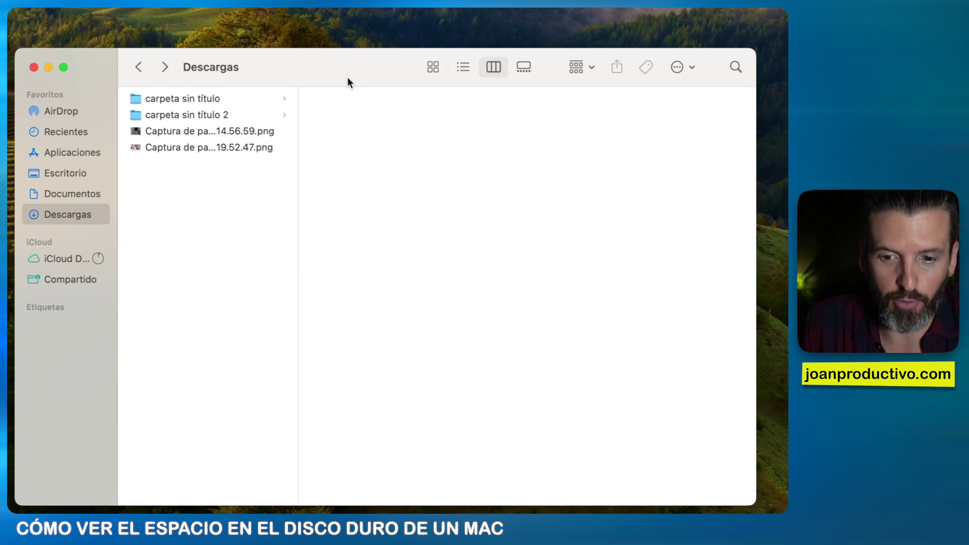
Step: Open the information window of the folder carpeta sin título, move it over the folder window, and close it
left_click(219, 100)
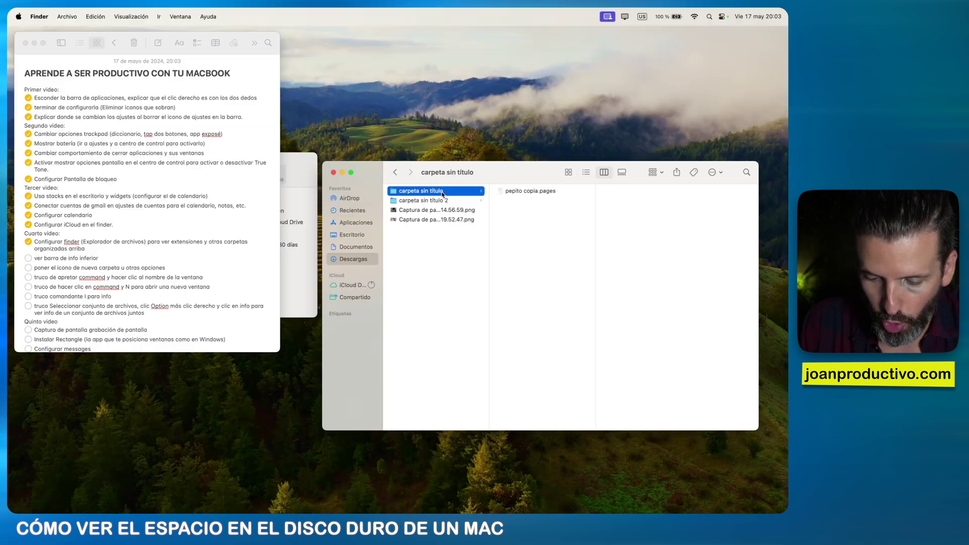
key("super+i")
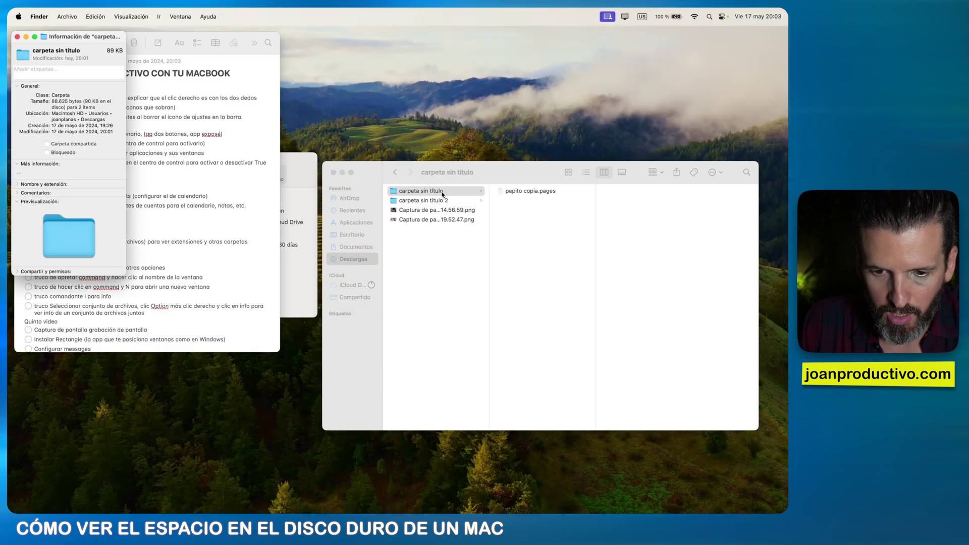
left_click_drag(67, 39, 403, 90)
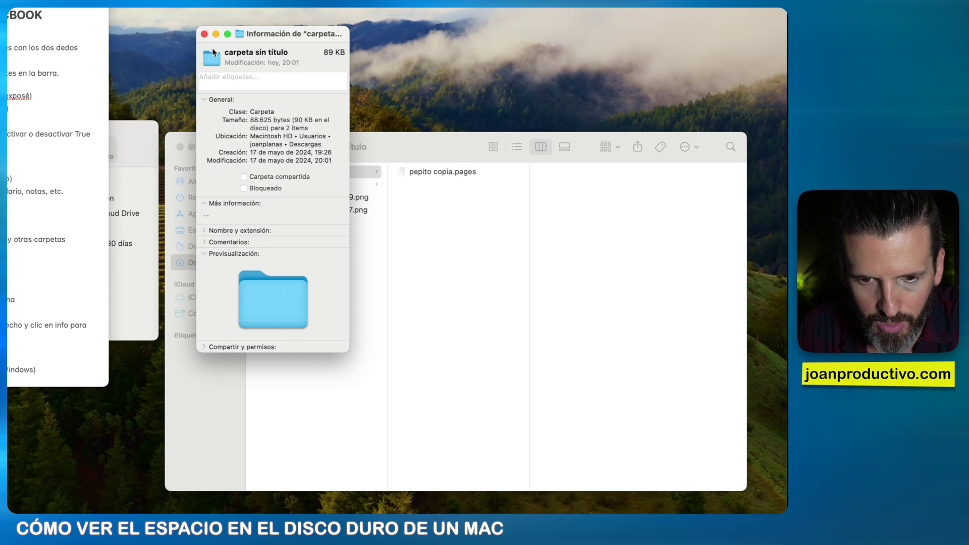
left_click(205, 34)
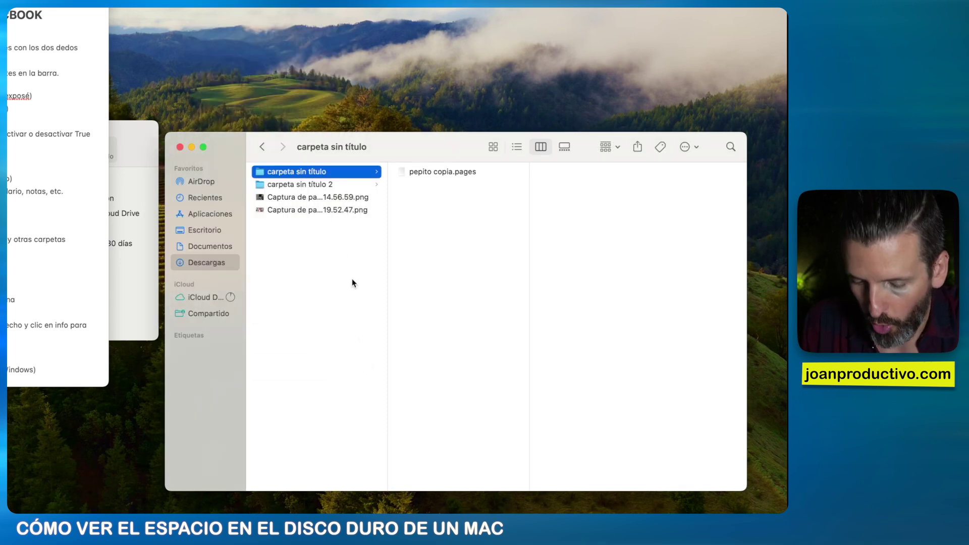
Step: Reopen the information of carpeta sin título through Obtener información, check the folder's size, and close the window
right_click(295, 174)
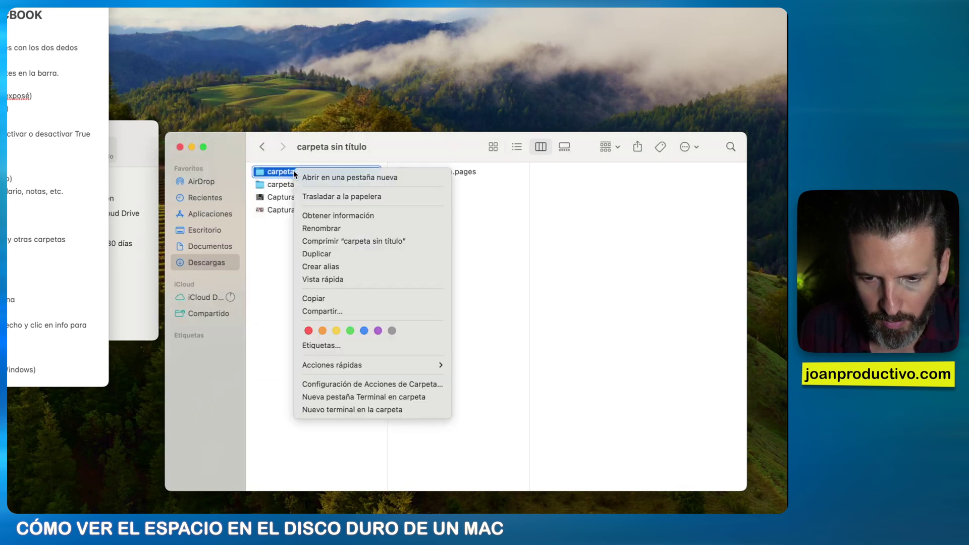
left_click(338, 215)
left_click_drag(105, 50, 458, 133)
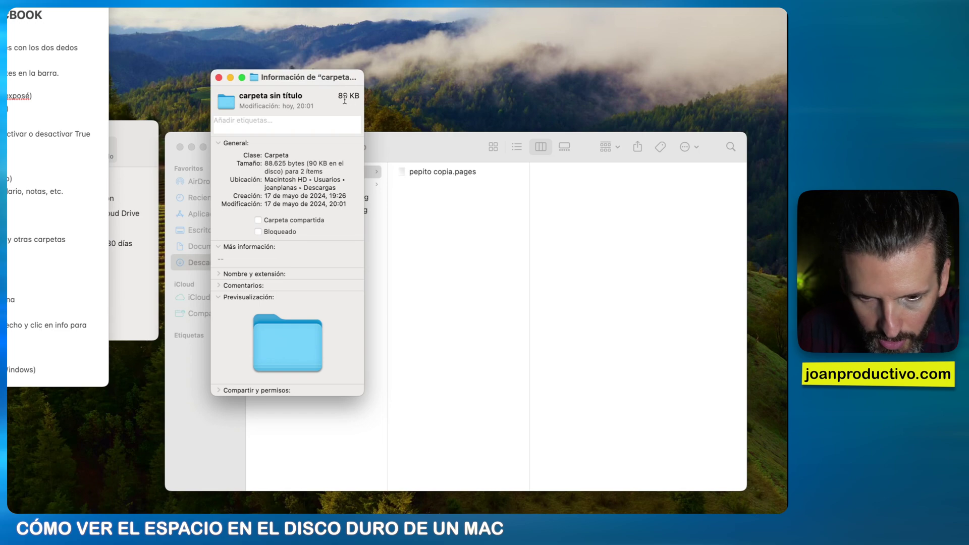
left_click(219, 77)
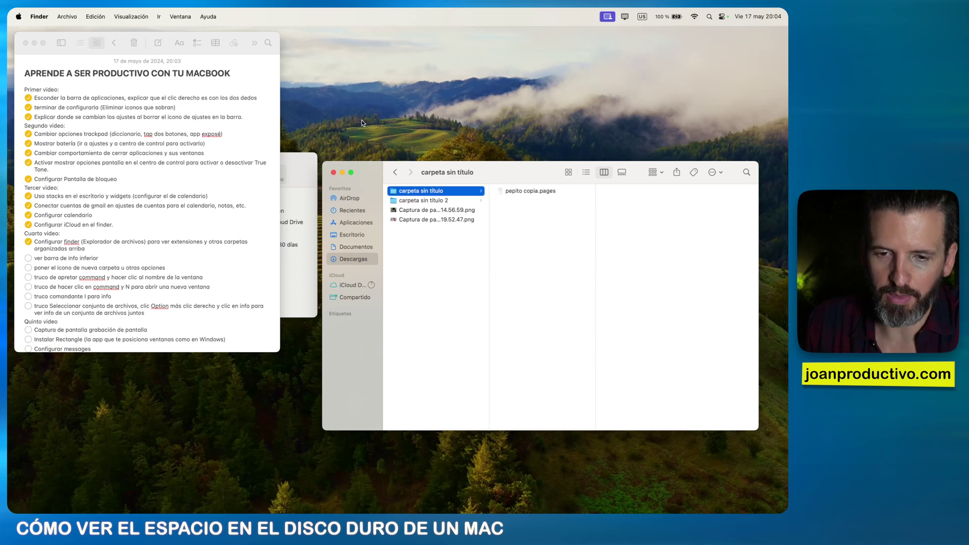
Step: Show the status bar in the folder window
left_click_drag(511, 182, 510, 173)
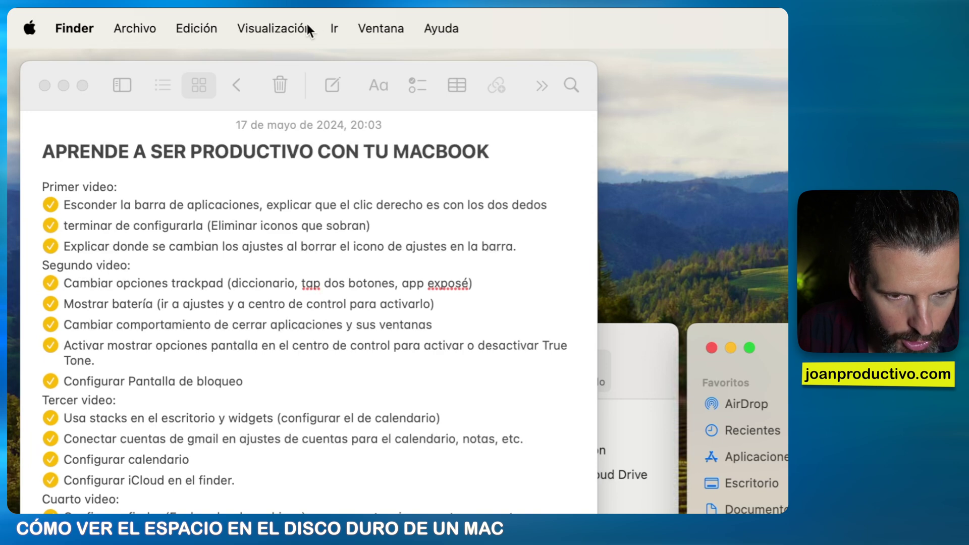
left_click(274, 29)
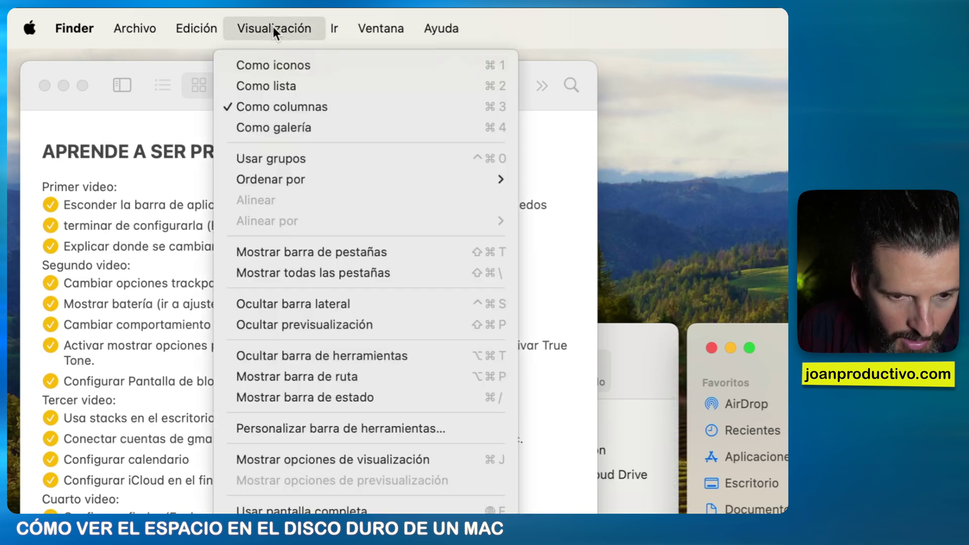
left_click(293, 397)
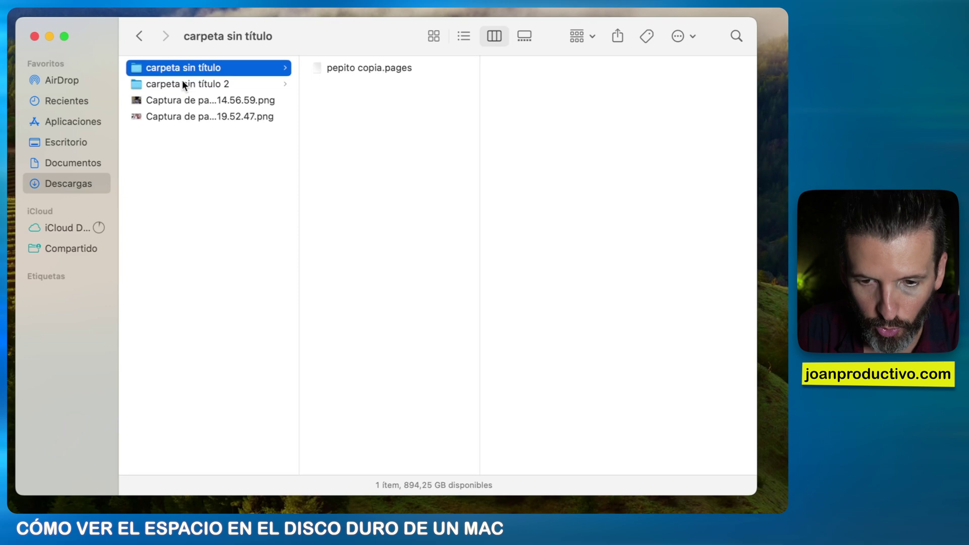
Step: Duplicate pepito.pages inside carpeta sin título 2 and check the original file's size in its preview
left_click(181, 83)
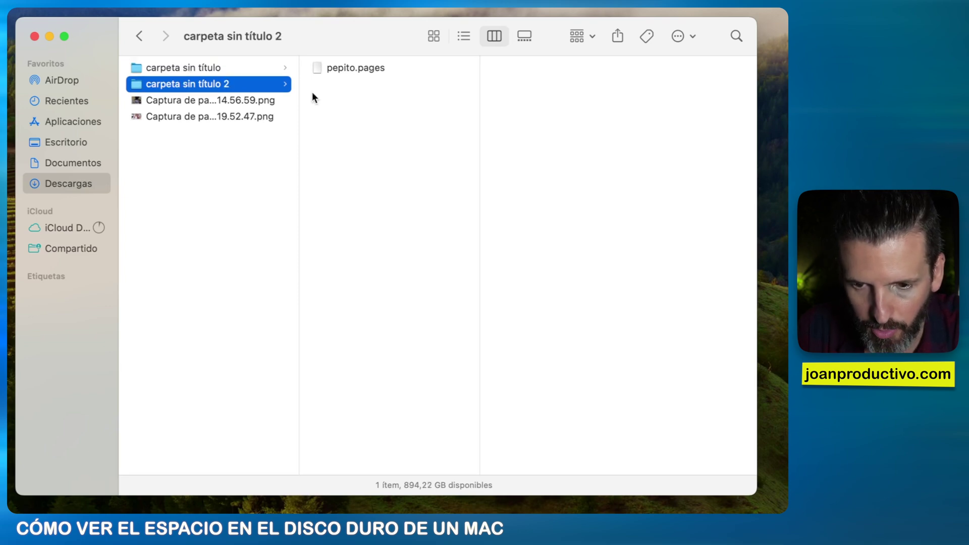
left_click(341, 73)
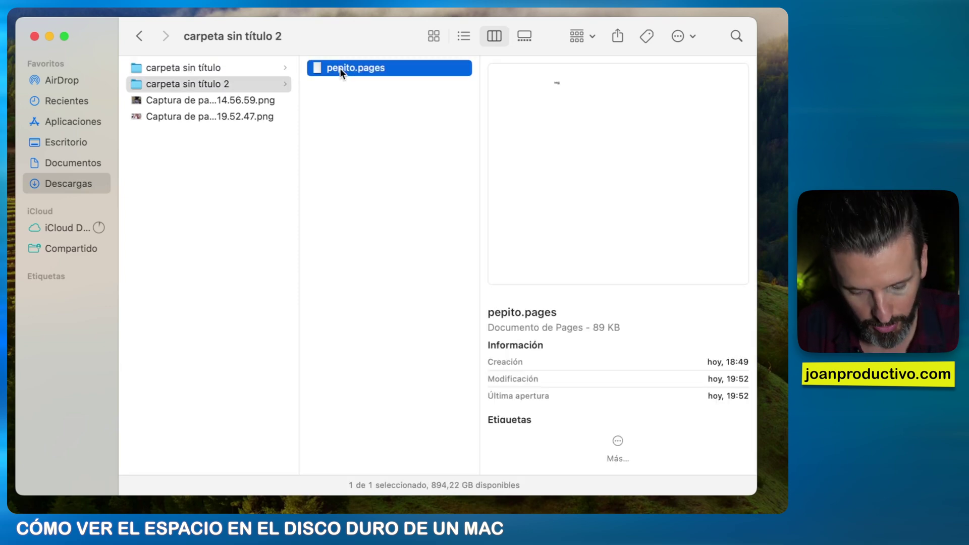
key("super+d")
left_click(326, 112)
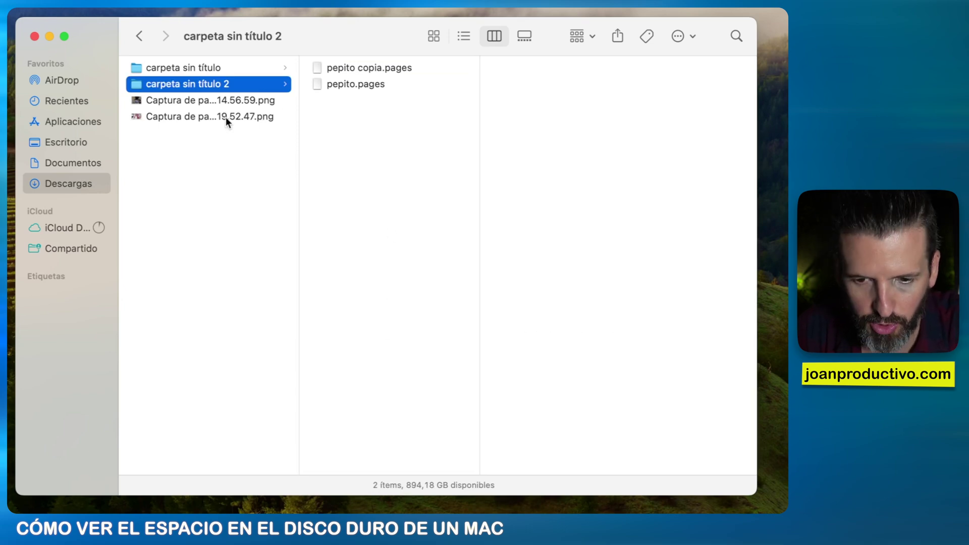
left_click(340, 85)
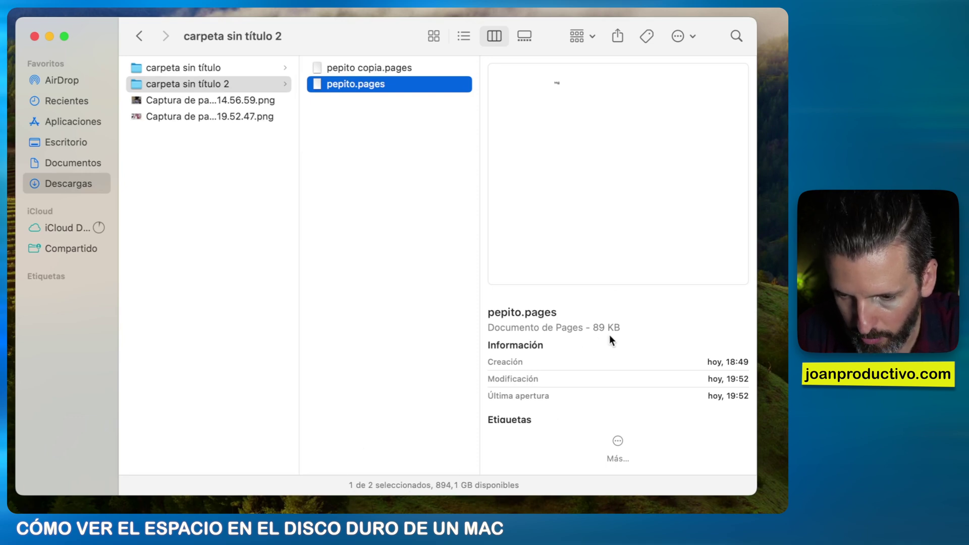
left_click(207, 174)
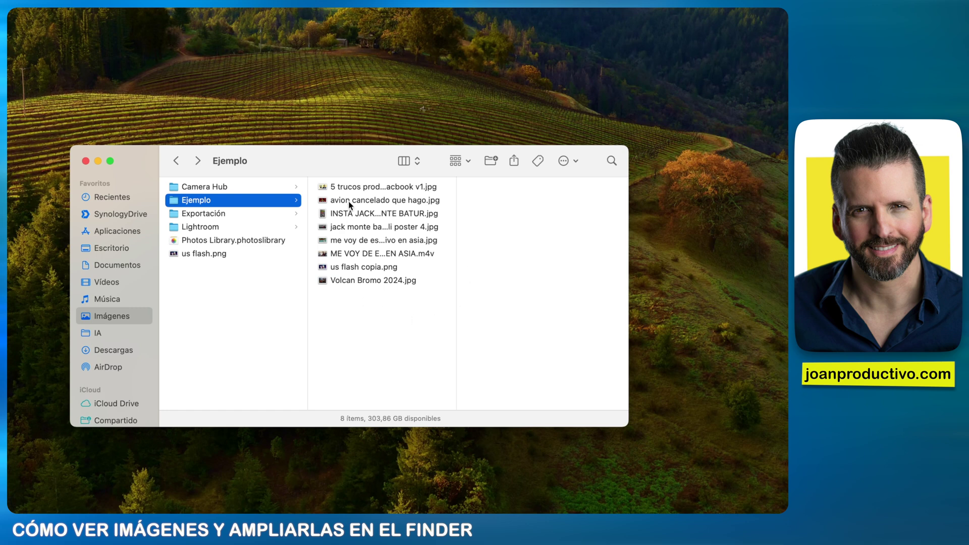
Step: Display the Ejemplo folder as icons and enlarge its thumbnails
left_click(412, 161)
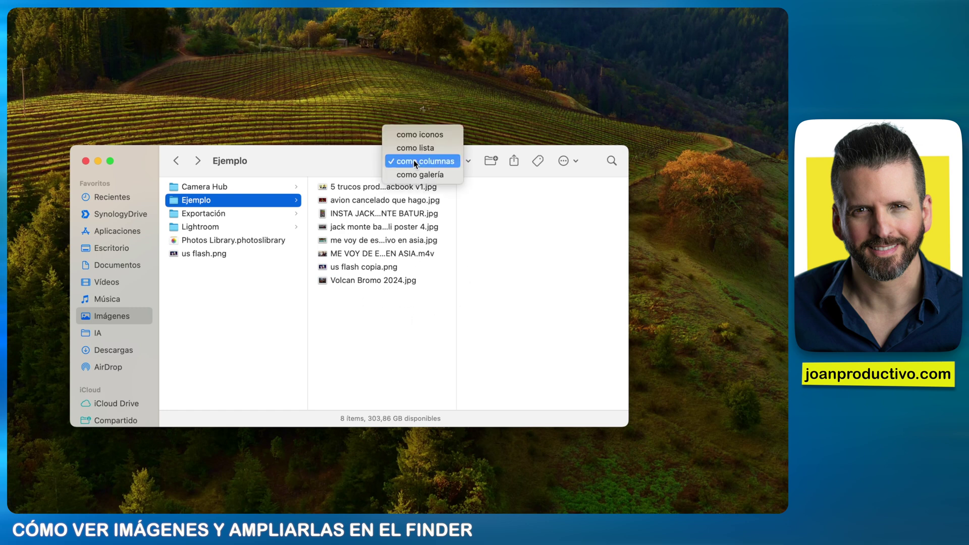
left_click(428, 135)
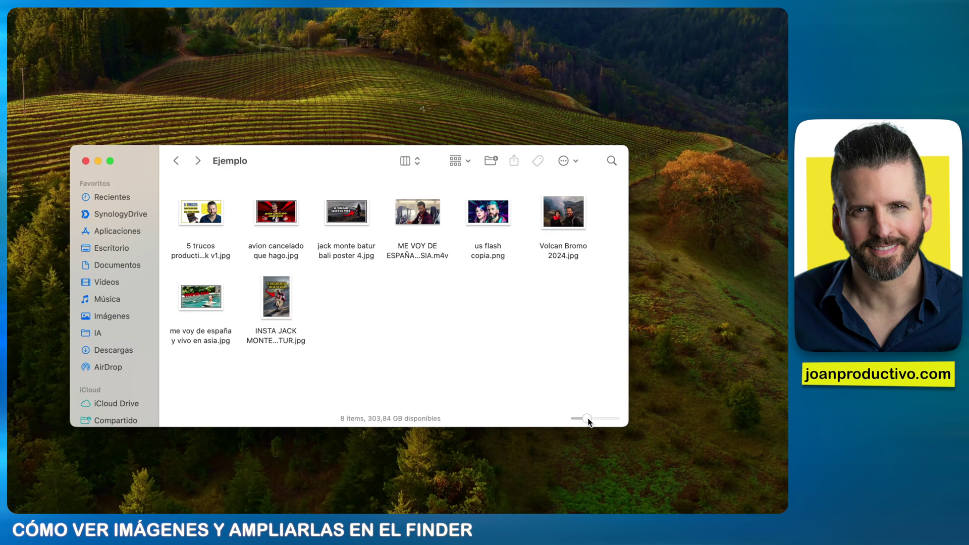
left_click_drag(589, 419, 600, 419)
Step: Browse the enlarged thumbnails of the Ejemplo folder horizontally and vertically
scroll(560, 349, "down", 2)
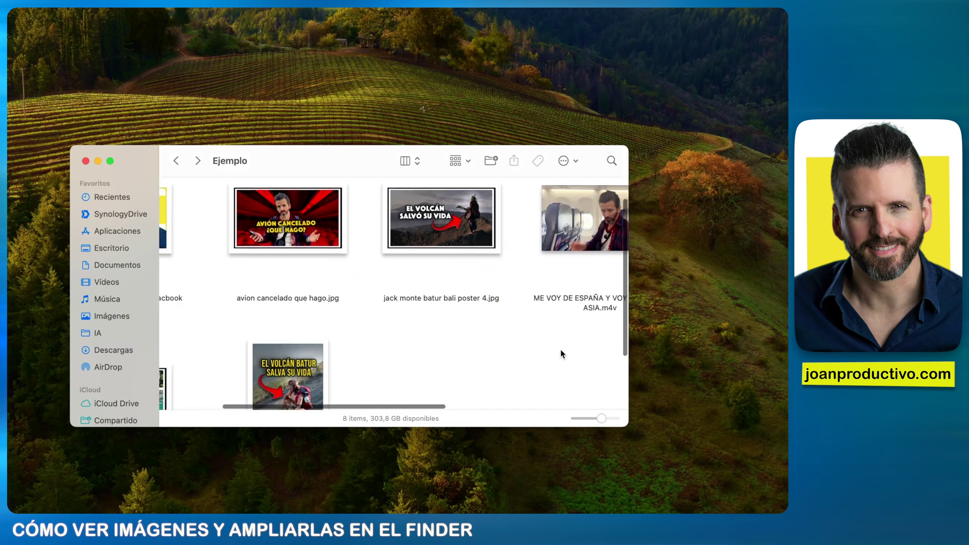
scroll(560, 349, "right", 10)
scroll(560, 349, "left", 10)
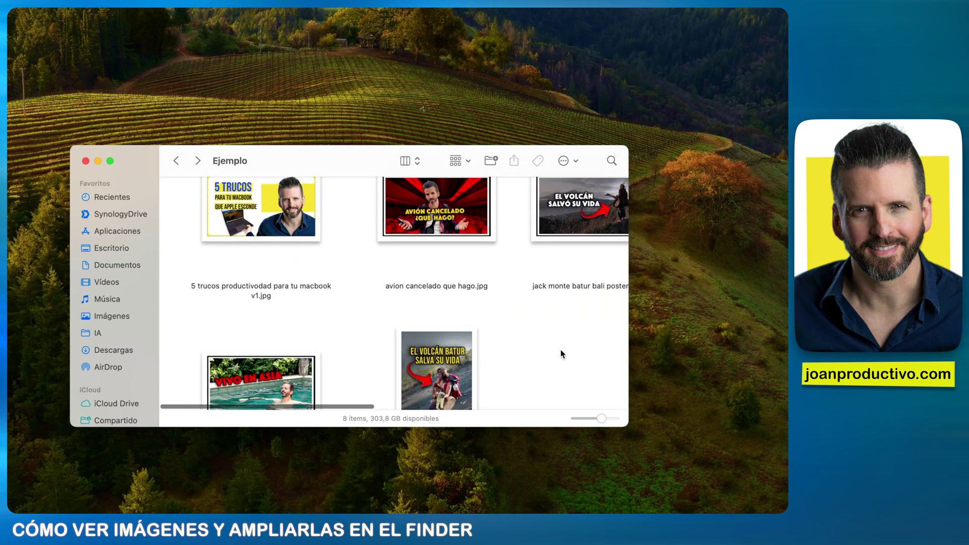
scroll(561, 350, "up", 2)
scroll(561, 349, "right", 1)
scroll(560, 349, "right", 3)
scroll(561, 350, "up", 3)
scroll(560, 349, "left", 6)
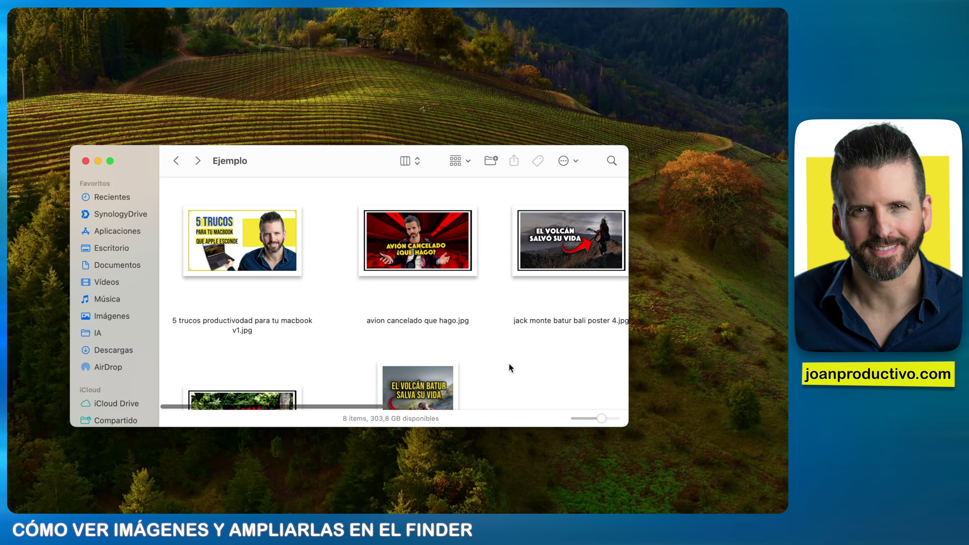
Step: Sort the thumbnails of the Ejemplo folder by Fecha de modificación and browse the reordered images
right_click(501, 363)
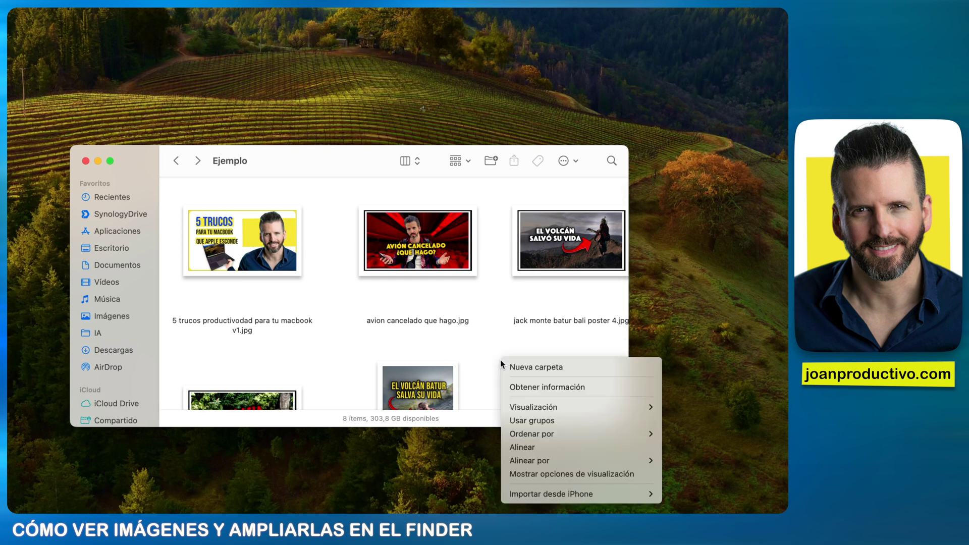
mouse_move(559, 432)
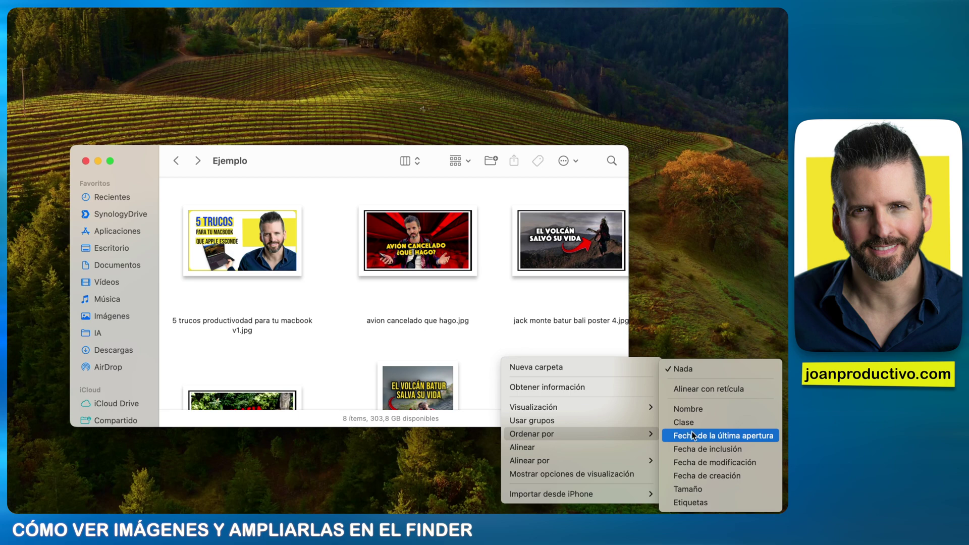
left_click(694, 462)
scroll(564, 357, "up", 3)
scroll(564, 357, "down", 8)
scroll(564, 357, "up", 5)
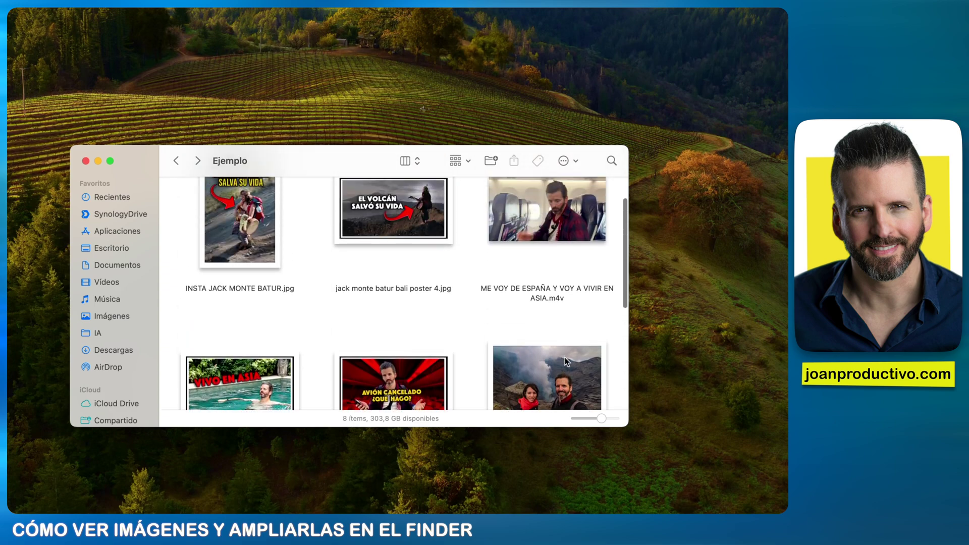
Step: Fine-tune the thumbnail size in the Ejemplo folder, ending with two images per row, and browse the images
mouse_move(598, 415)
left_mouse_down()
mouse_move(578, 419)
mouse_move(611, 420)
mouse_move(589, 418)
mouse_move(599, 416)
left_mouse_up()
scroll(605, 343, "down", 5)
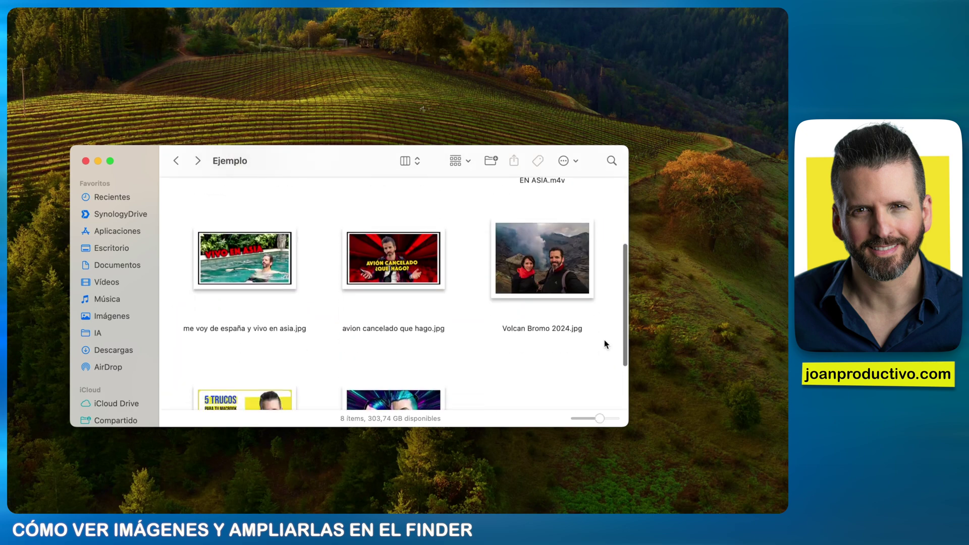
left_click_drag(597, 420, 599, 421)
scroll(584, 361, "up", 5)
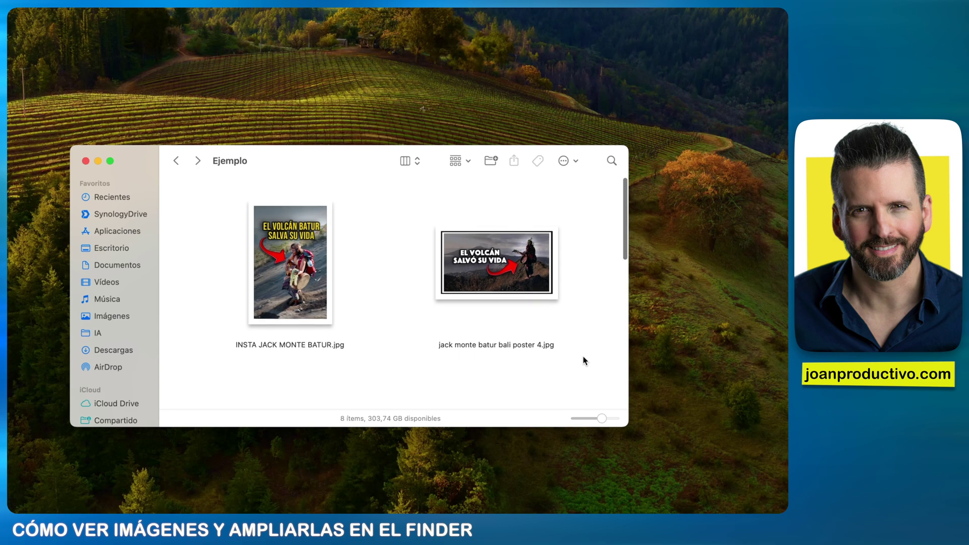
scroll(584, 360, "down", 3)
scroll(584, 361, "down", 8)
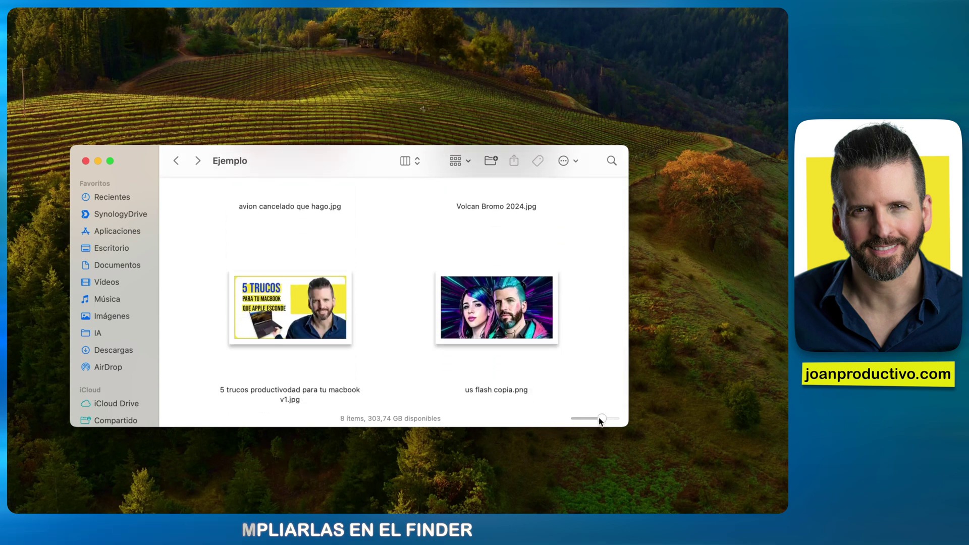
scroll(591, 349, "up", 4)
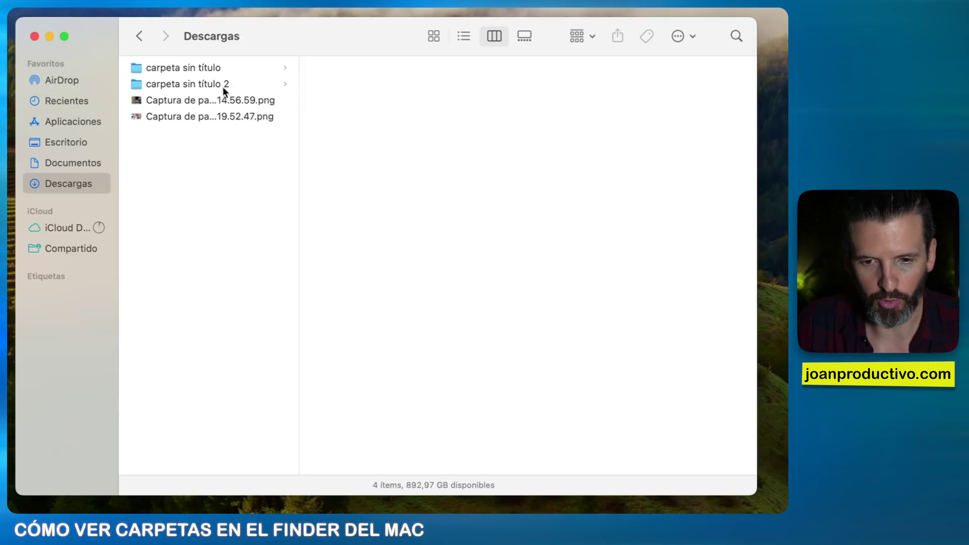
Step: Step back through the previously visited folders and return forward to Descargas
left_click(138, 38)
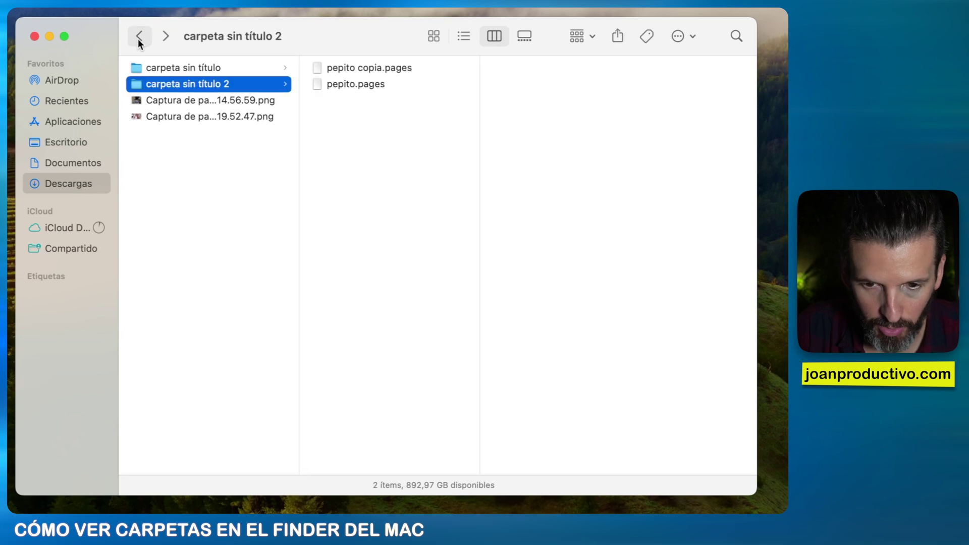
left_click(138, 38)
left_click(137, 39)
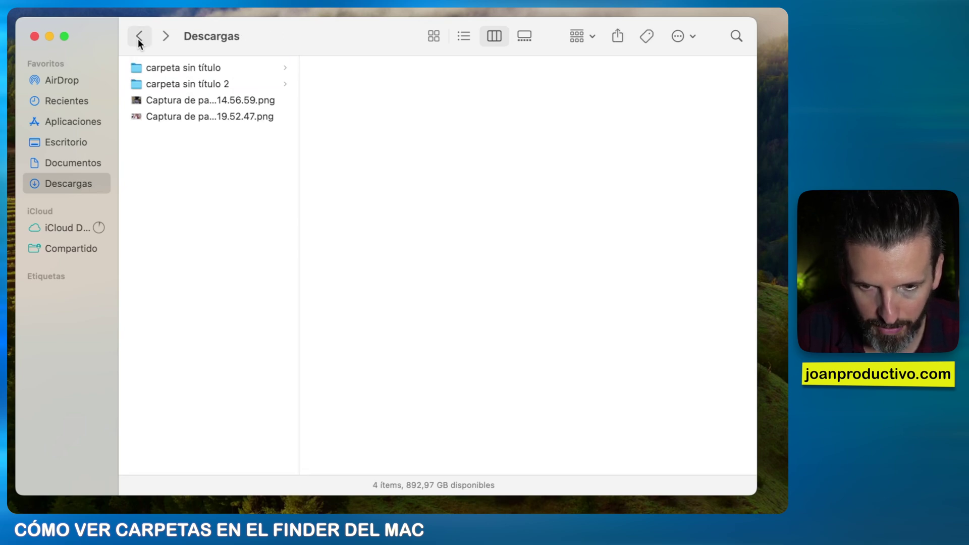
left_click(137, 39)
left_click(138, 39)
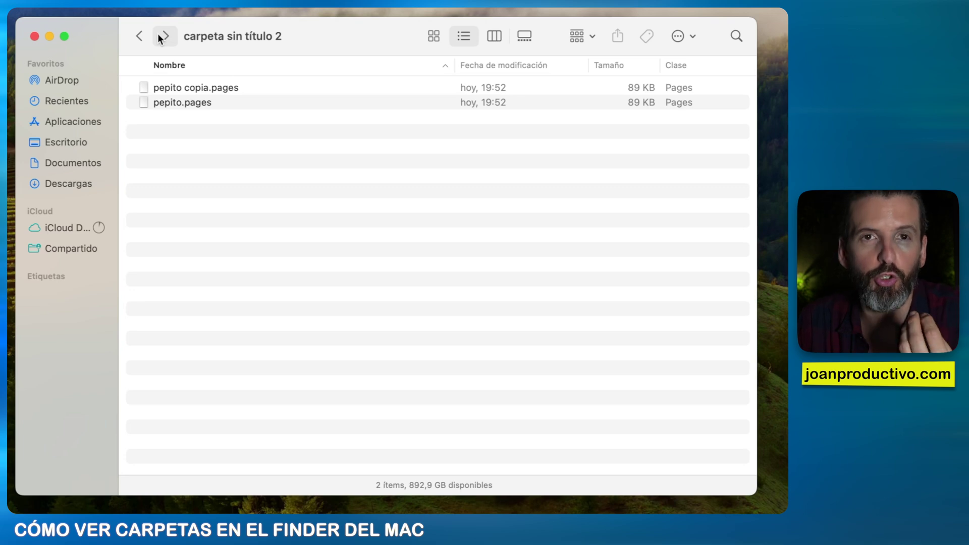
left_click(163, 36)
left_click(163, 36)
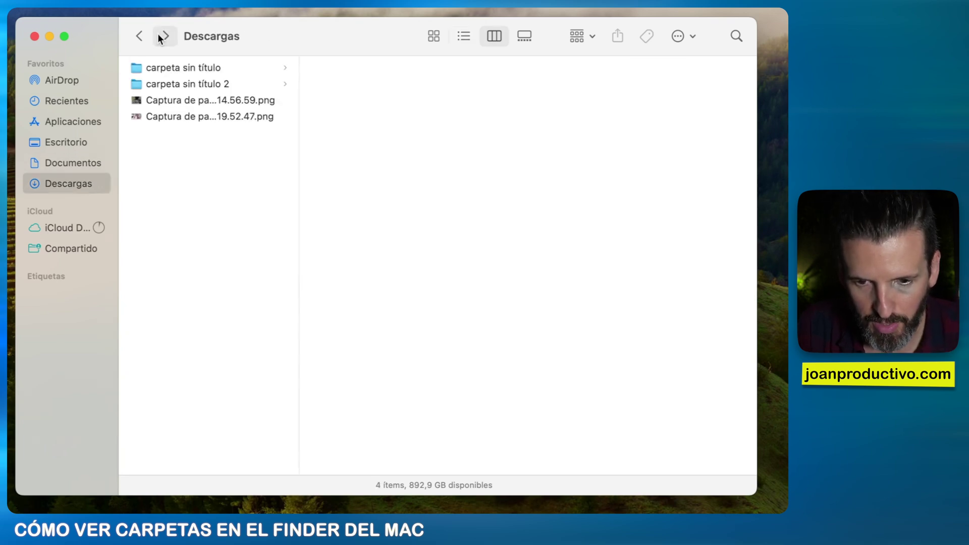
Step: Show the path of parent folders above Descargas, dismiss it and go up to the enclosing home folder
left_click(217, 36, "super")
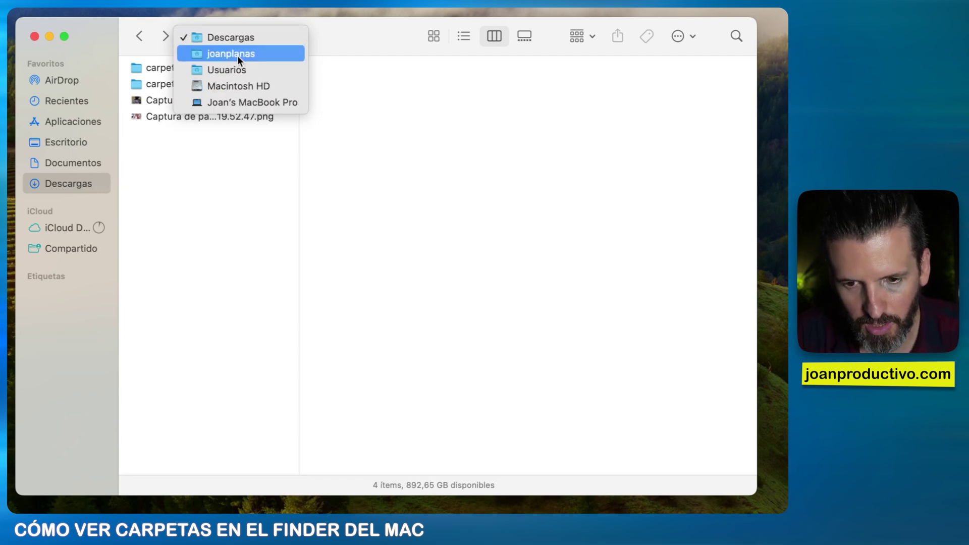
key("Escape")
key("super+Up")
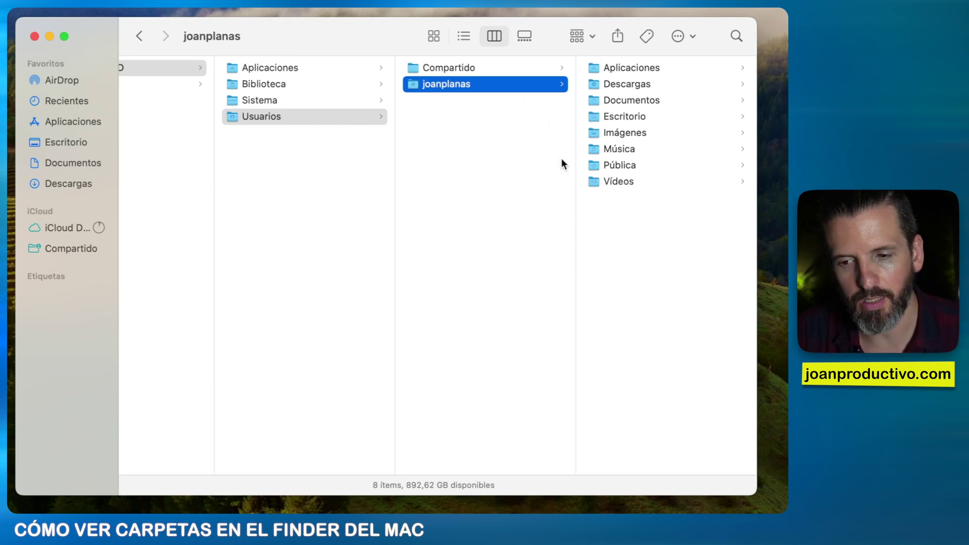
Step: Look through the Vídeos, Pública, Música, Imágenes and Escritorio folders inside the home folder, finishing on Imágenes
left_click(618, 181)
left_click(362, 166)
left_click(355, 149)
left_click(355, 134)
left_click(344, 116)
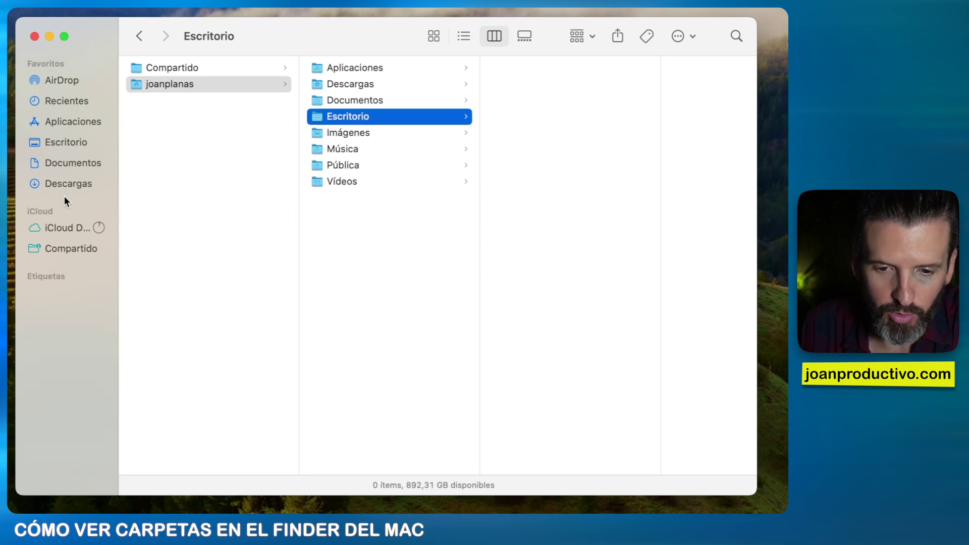
left_click(355, 136)
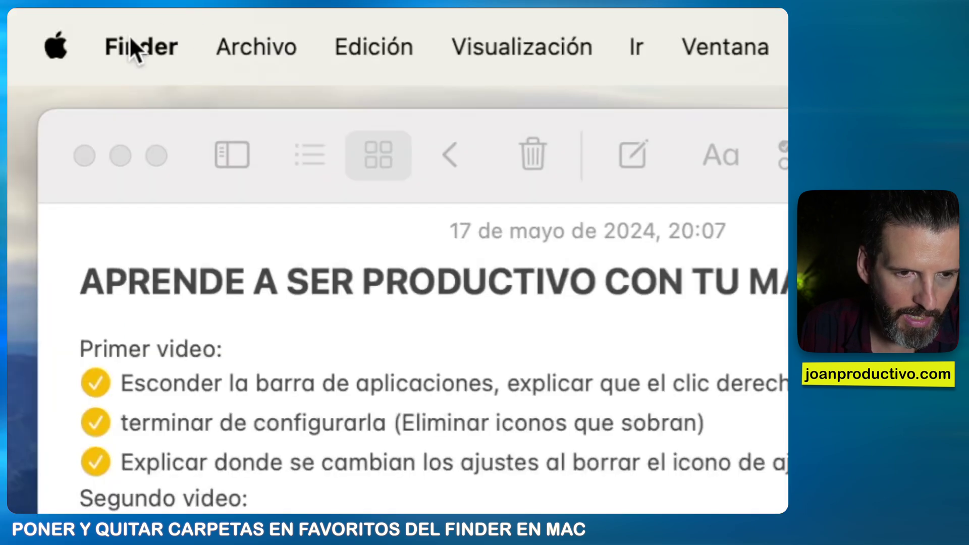
Step: Enable Vídeos, Música and Imágenes as sidebar favourites in the Finder settings, keeping the settings window clear of the sidebar
left_click(131, 40)
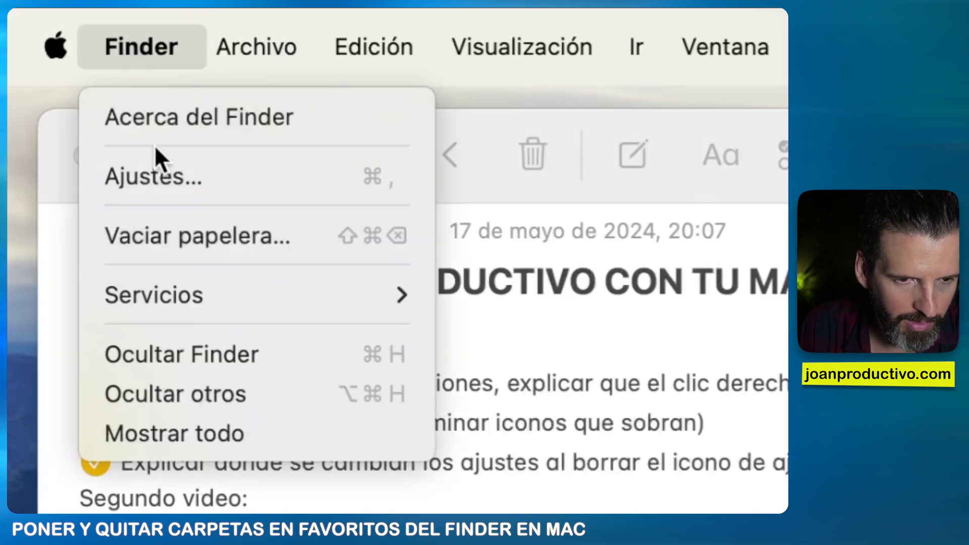
left_click(156, 174)
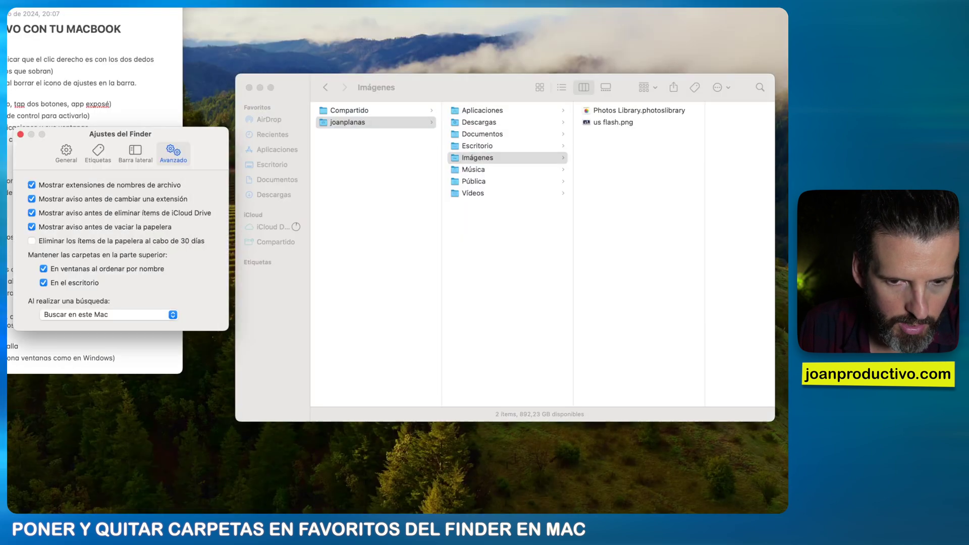
left_click_drag(198, 136, 383, 67)
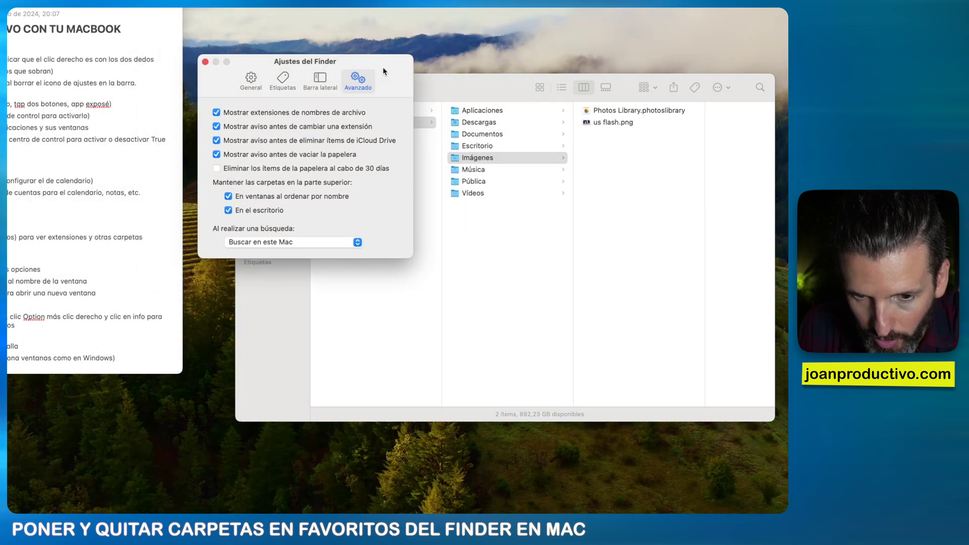
left_click(320, 80)
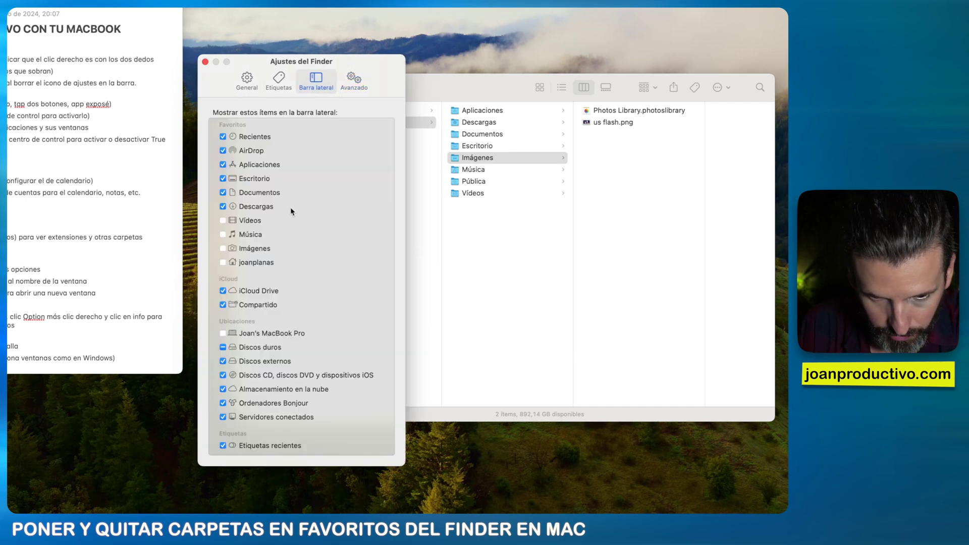
left_click(223, 235)
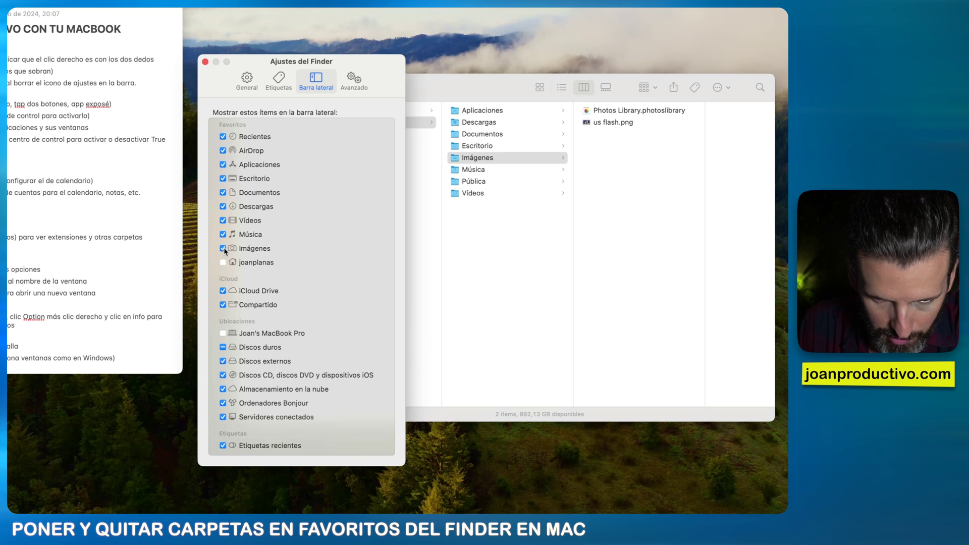
left_click_drag(381, 71, 200, 68)
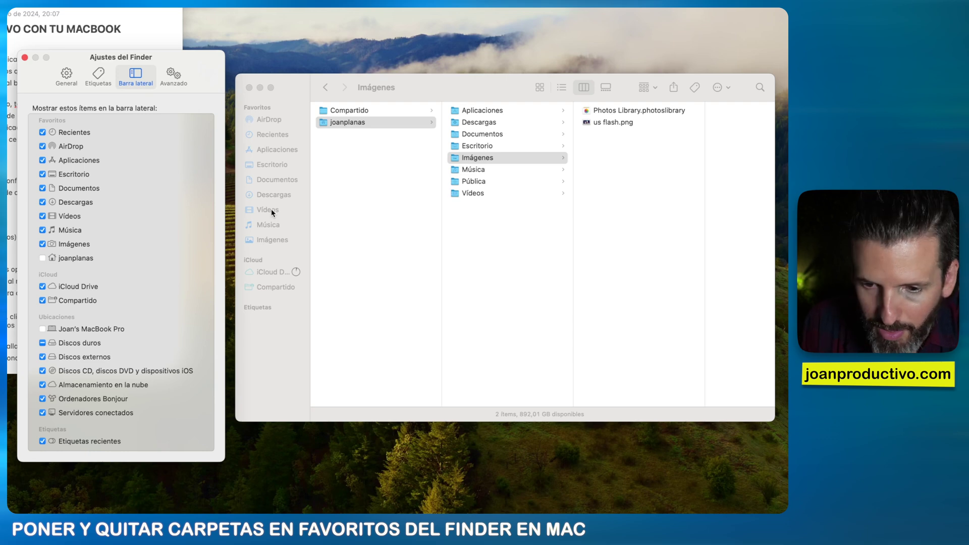
Step: Create a new folder named pepito in the home folder
left_click(466, 214)
right_click(476, 225)
left_click(489, 231)
type("pepito")
key("Return")
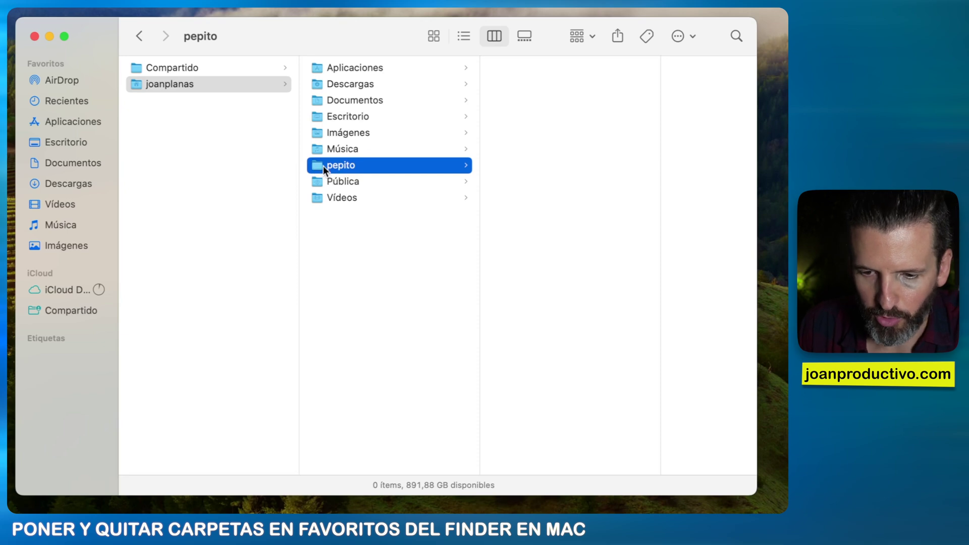
Step: Add the pepito folder to the sidebar favourites below Descargas and open it from there
left_click_drag(323, 165, 67, 193)
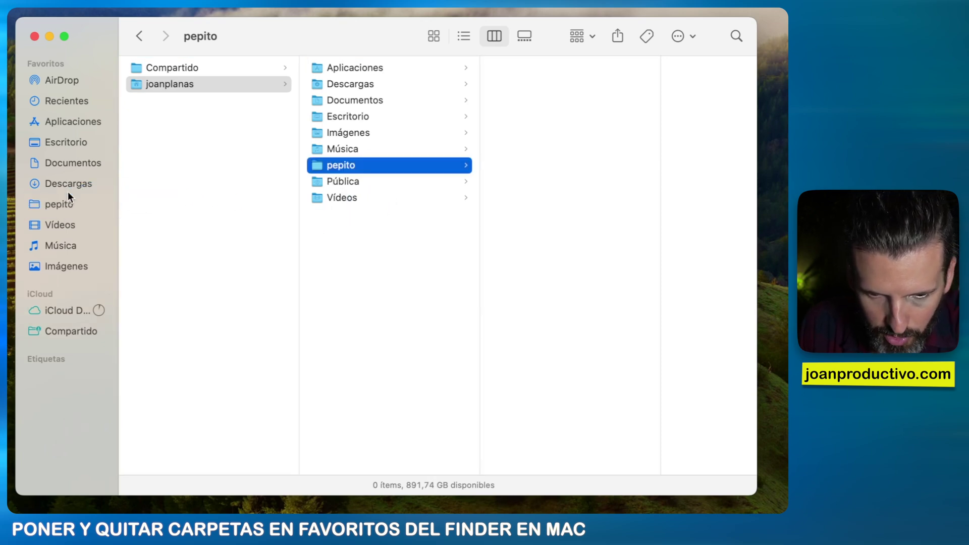
left_click(51, 206)
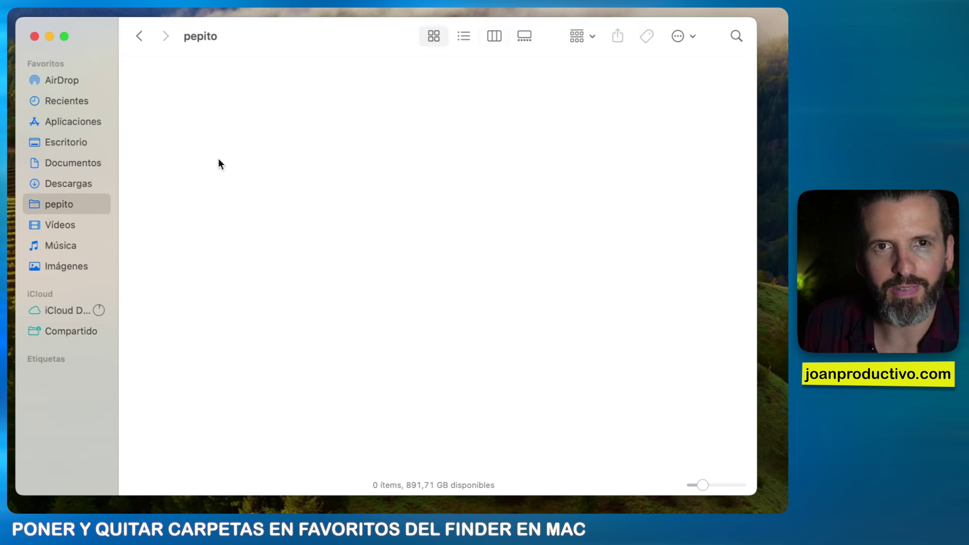
Step: Remove the pepito folder from the sidebar favourites
left_click(42, 206)
right_click(42, 204)
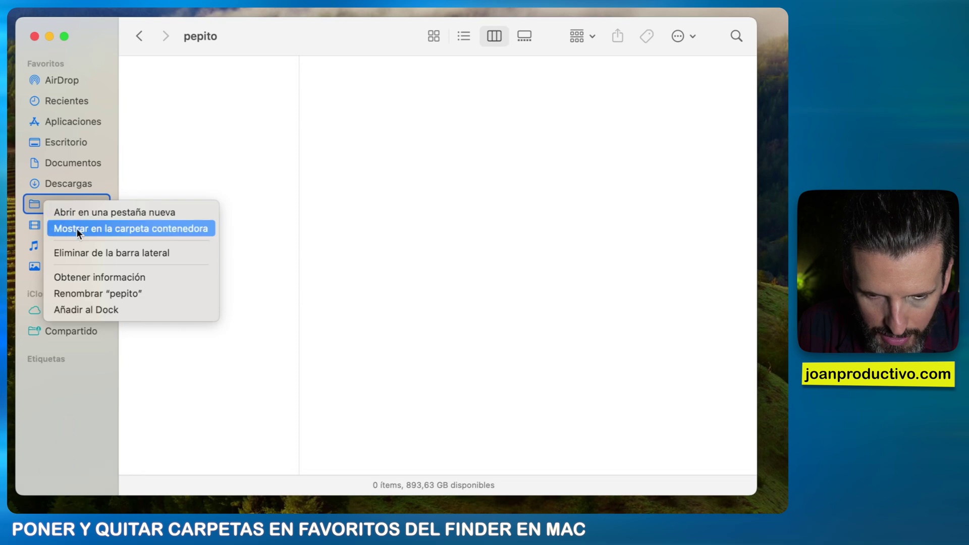
left_click(89, 251)
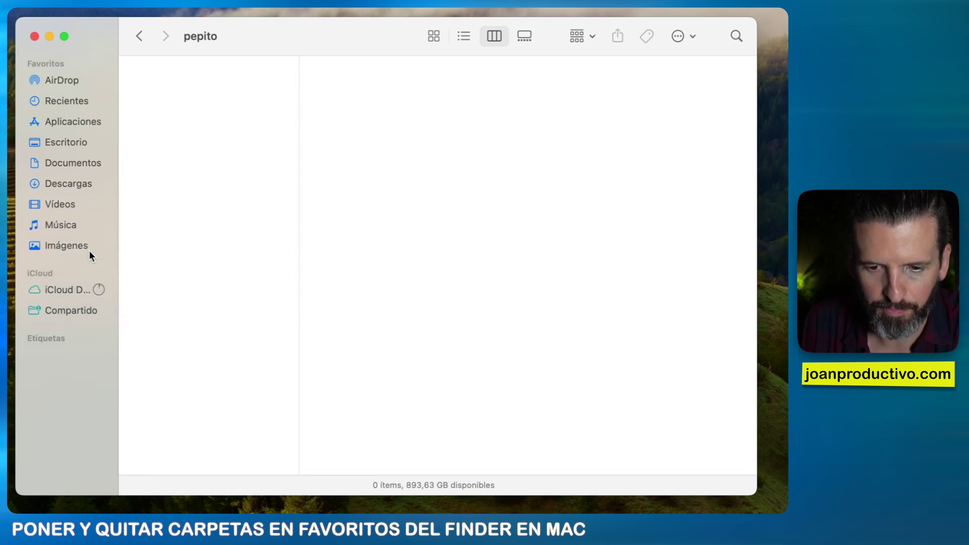
Step: Open the Descargas folder and try to create a new folder in it
left_click(71, 186)
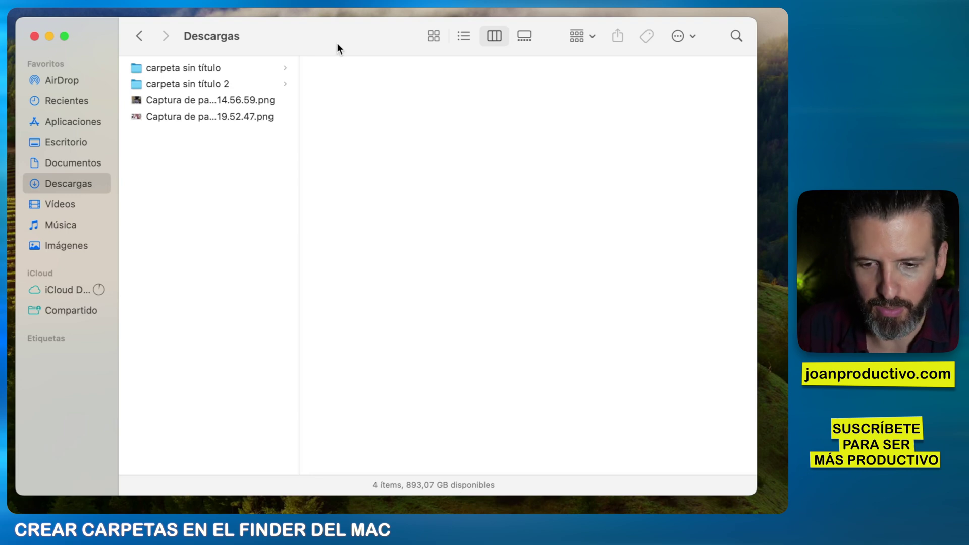
right_click(213, 194)
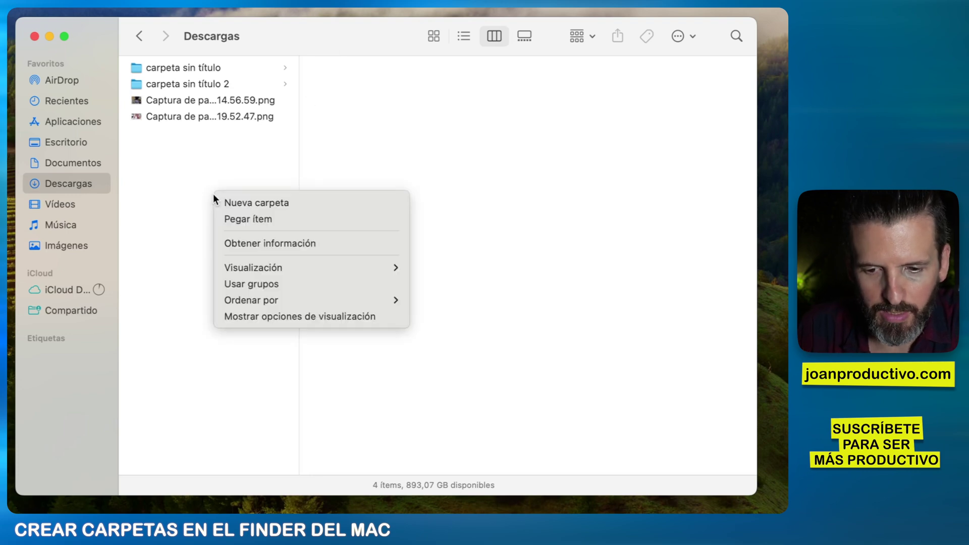
left_click(238, 204)
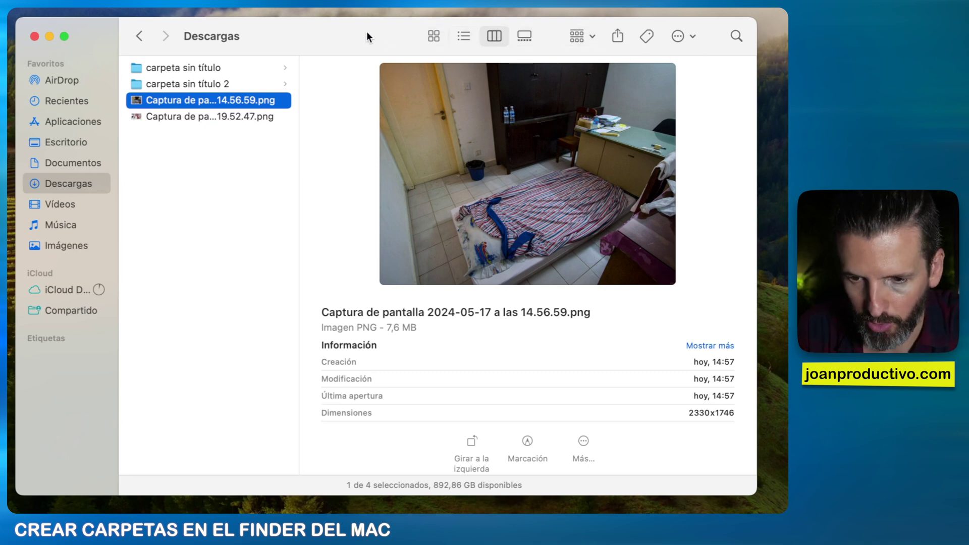
Step: Customize the toolbar by adding the Nueva carpeta item between the grouping and share items
right_click(383, 36)
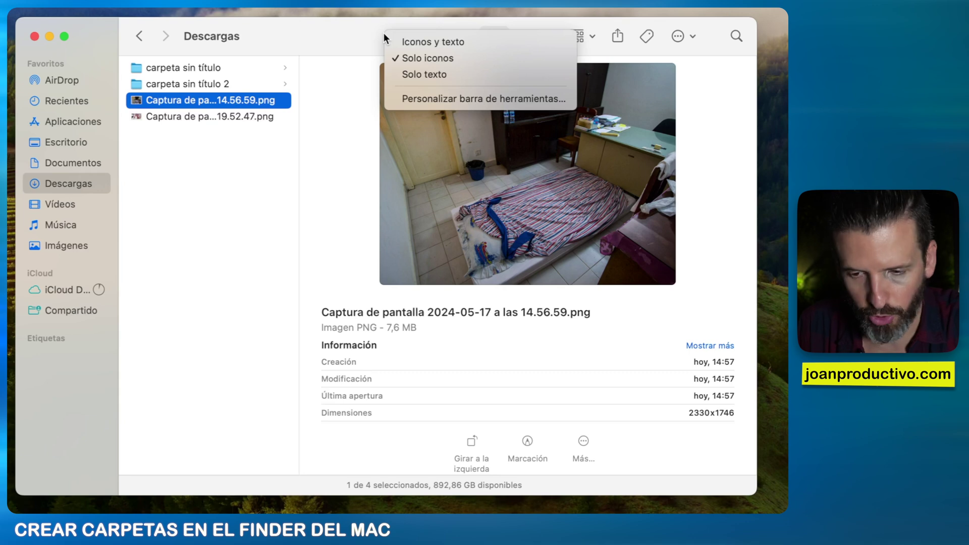
left_click(440, 100)
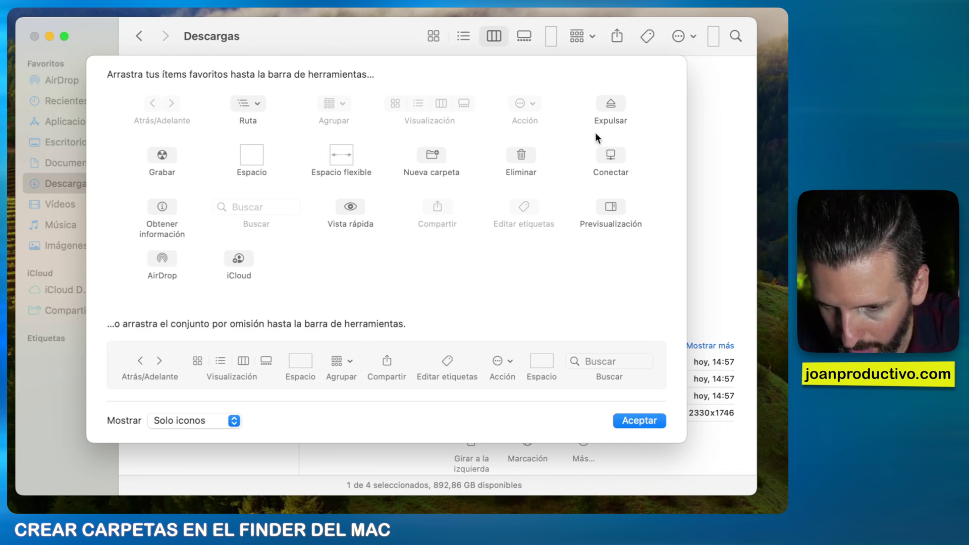
left_click_drag(431, 156, 595, 35)
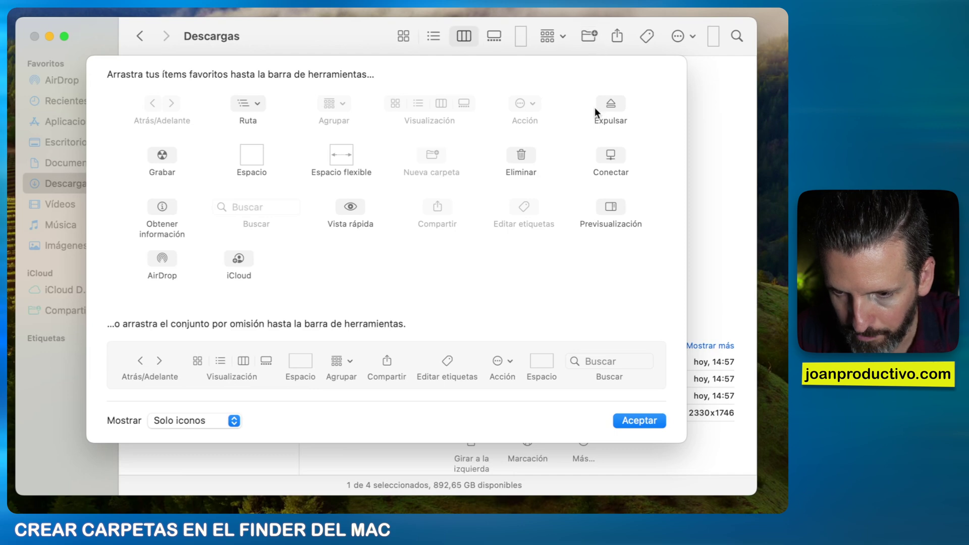
left_click(640, 421)
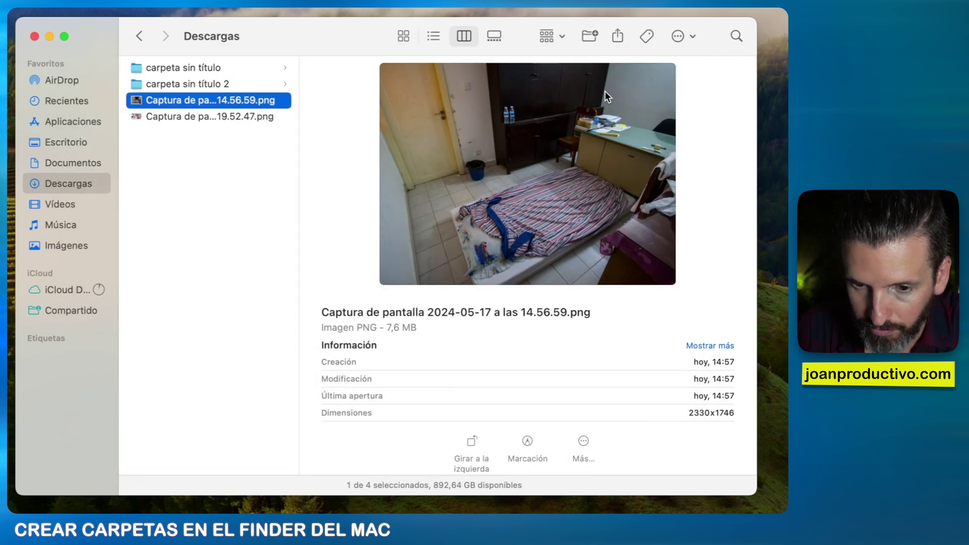
Step: Create a new folder in Descargas with its default name and check the alternative Nueva carpeta option for the empty area
left_click(592, 37)
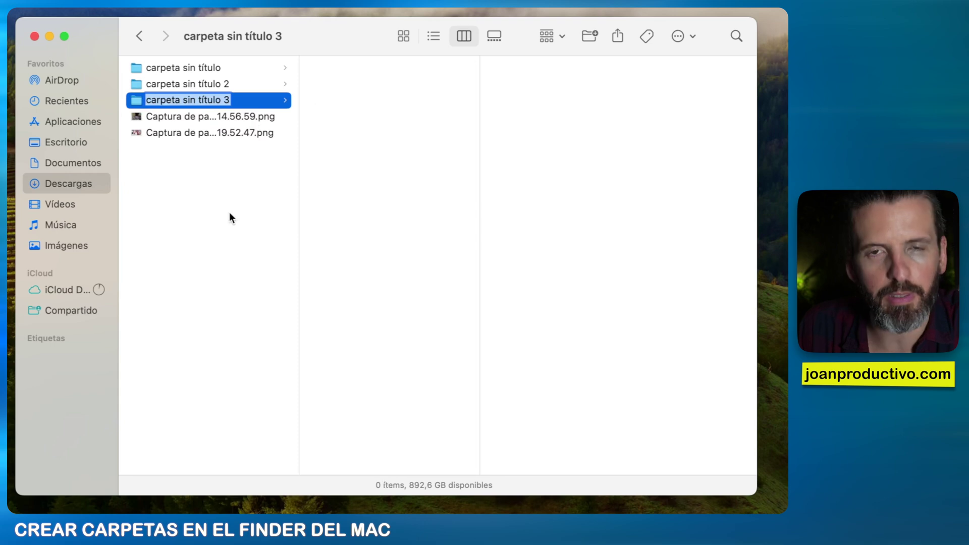
left_click(229, 212)
right_click(194, 188)
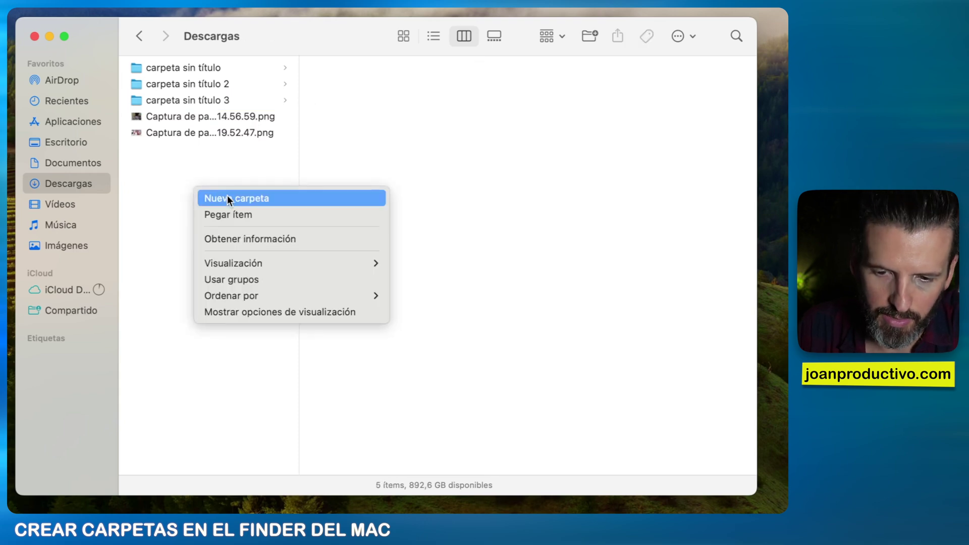
left_click(202, 165)
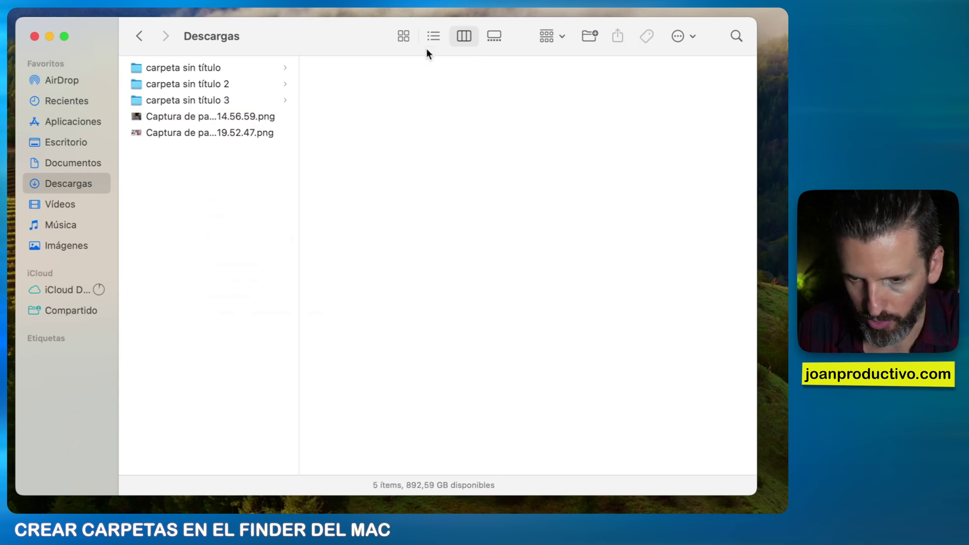
Step: Review the items available for customizing the toolbar and leave the customization
right_click(362, 29)
left_click(389, 98)
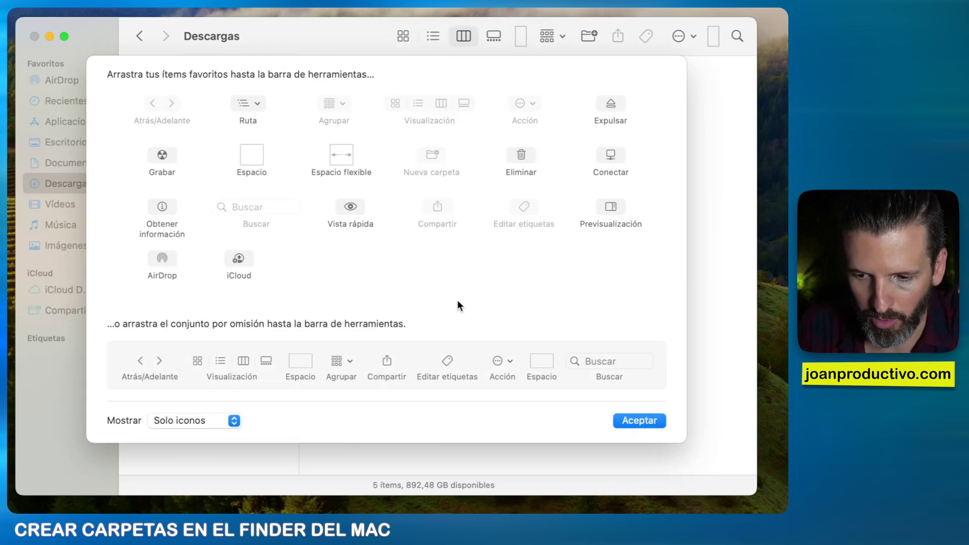
left_click(631, 420)
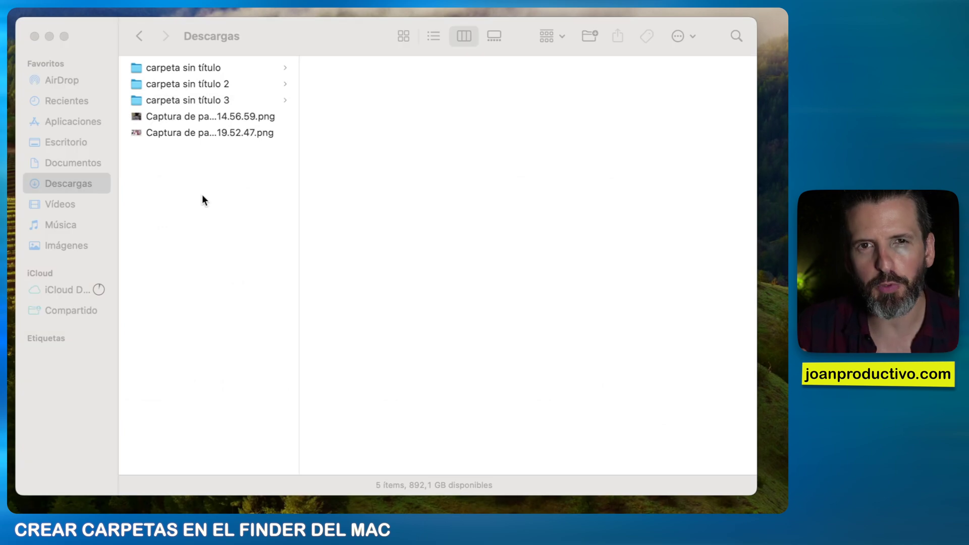